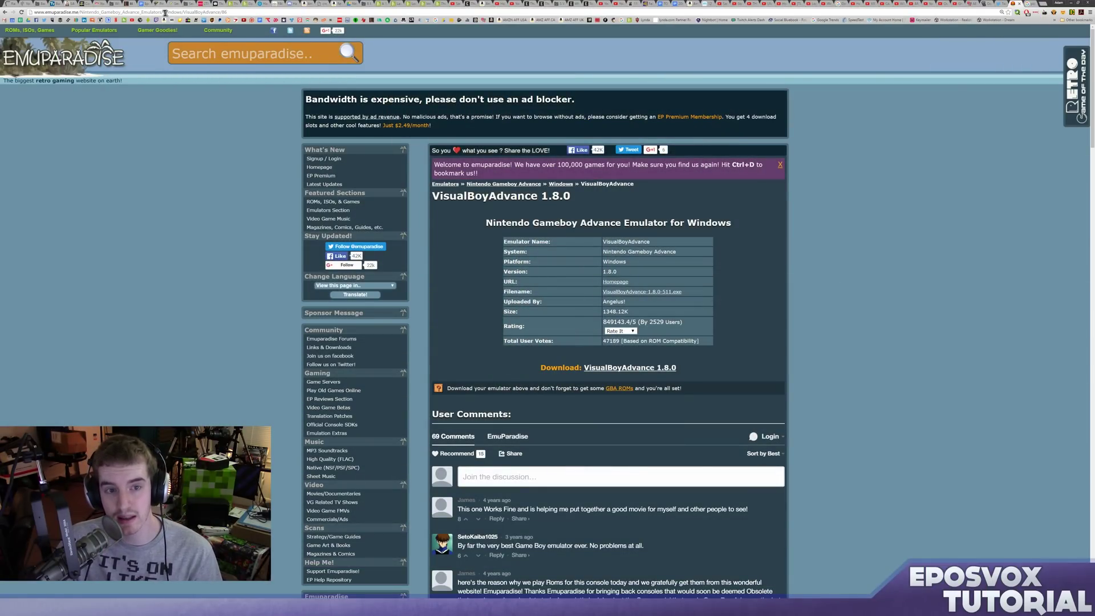
Step: Download VisualBoyAdvance-1.8.0-511.exe from the emulator page and save it in the Downloads folder
drag(585, 201, 405, 207)
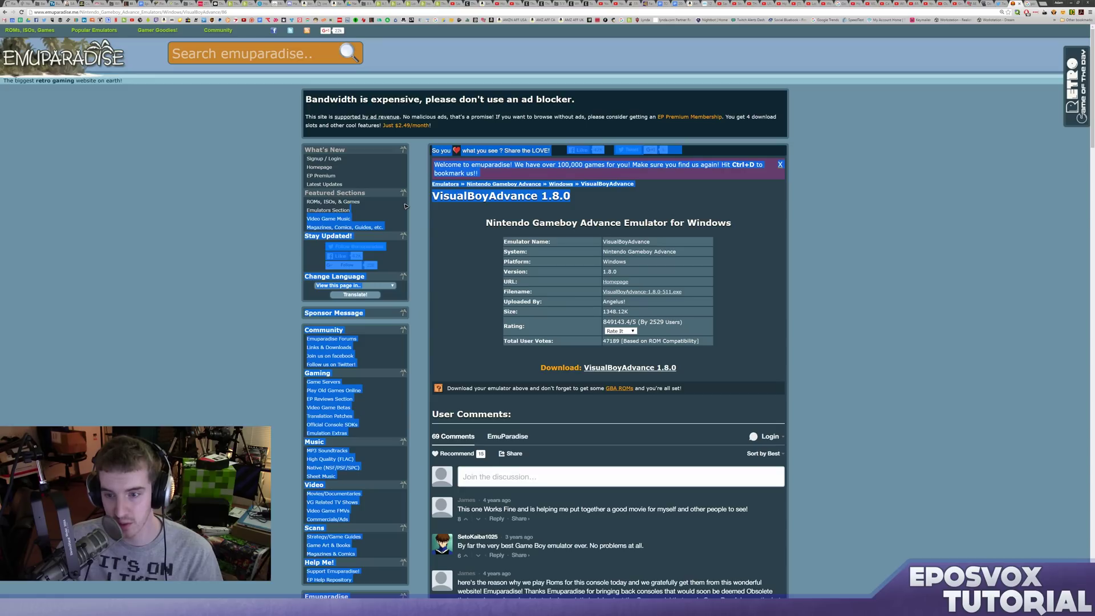
click(509, 204)
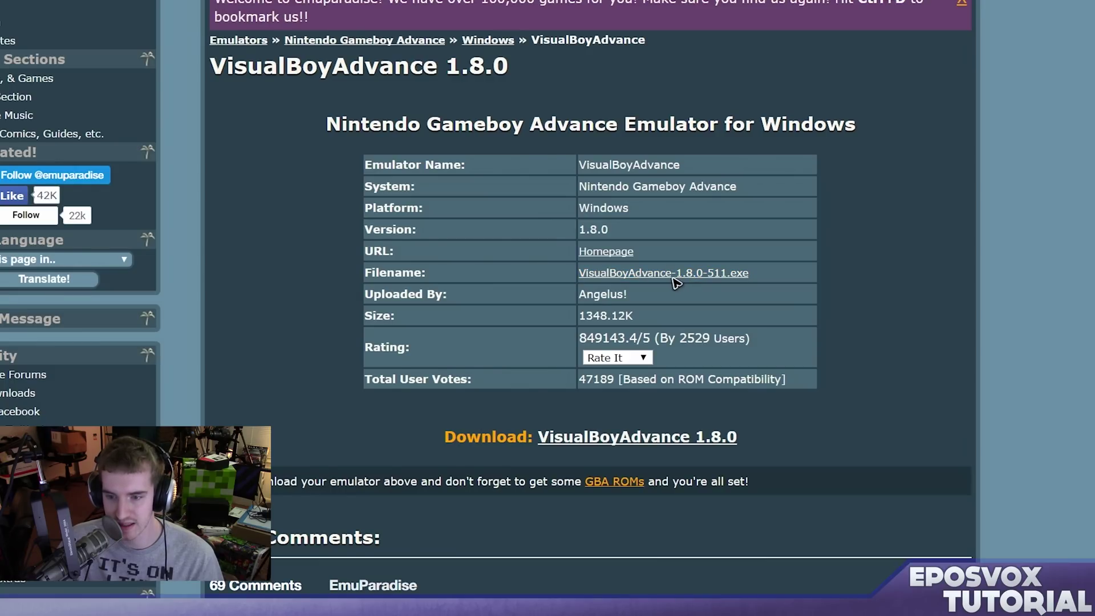
click(661, 273)
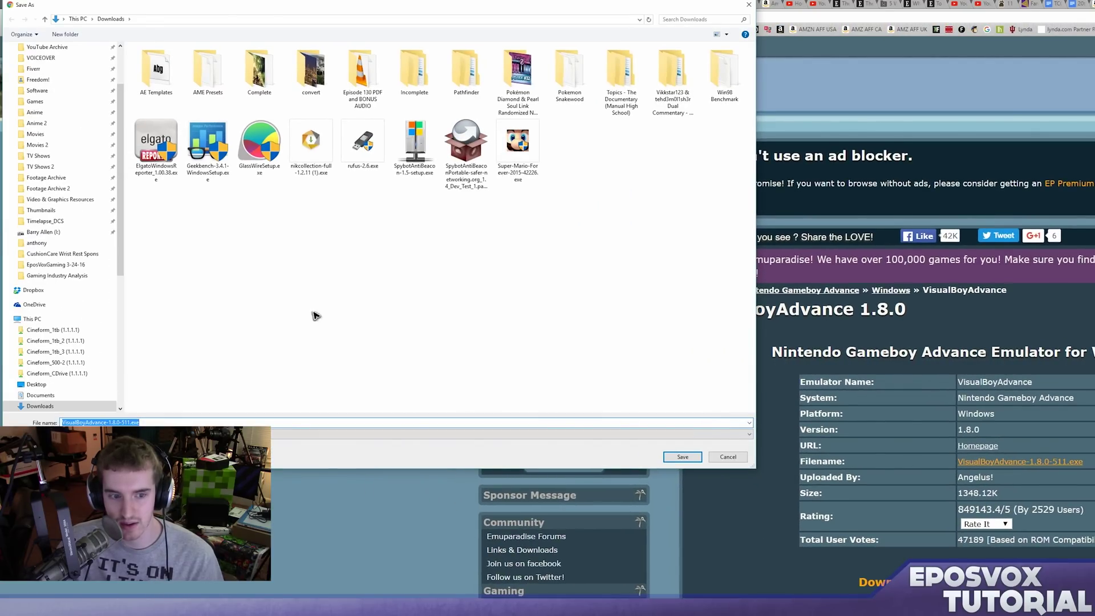
click(683, 457)
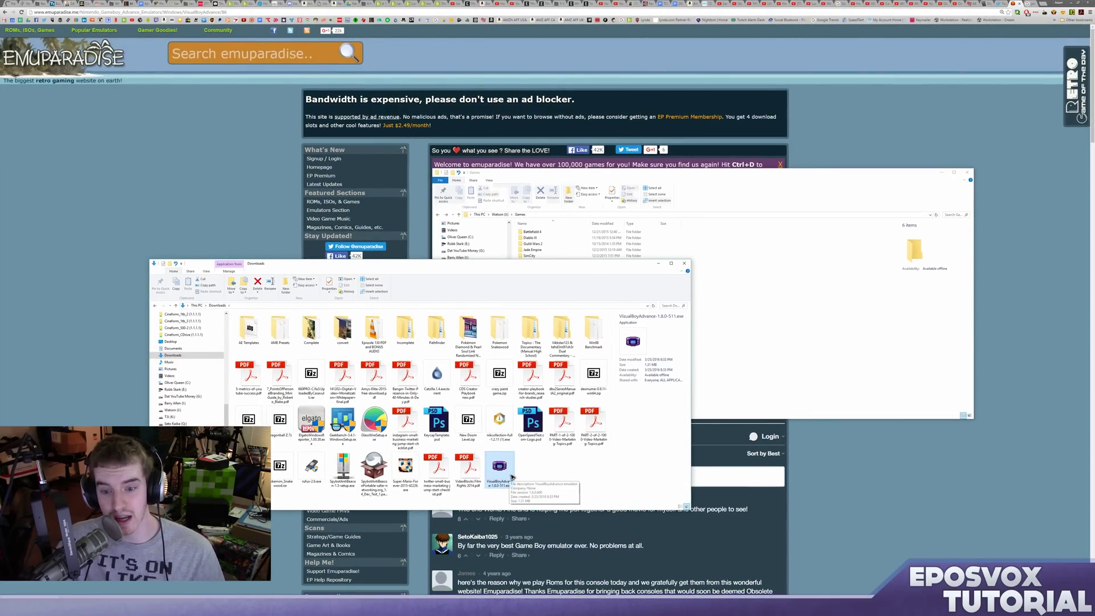
Step: Move VisualBoyAdvance-1.8.0-511.exe from Downloads into a new folder named GBA inside the Games folder
double_click(501, 469)
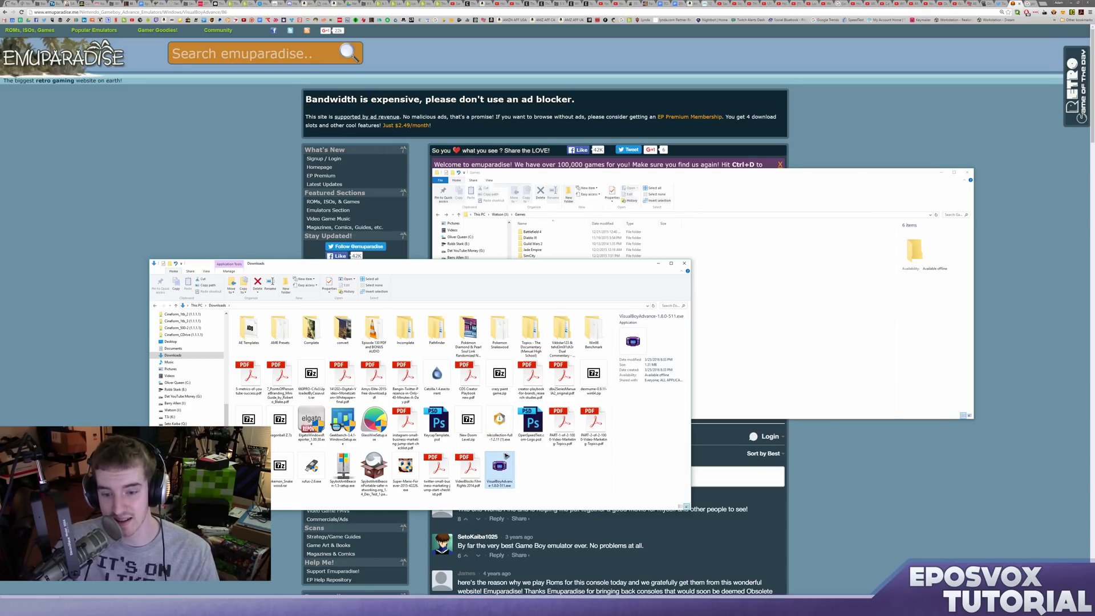
click(756, 383)
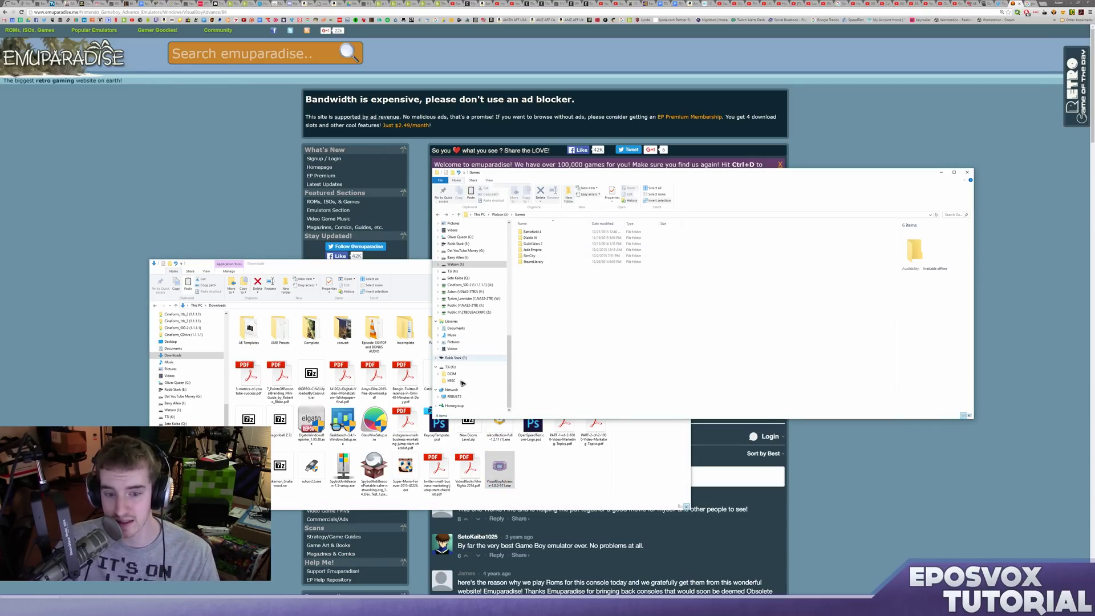
click(608, 472)
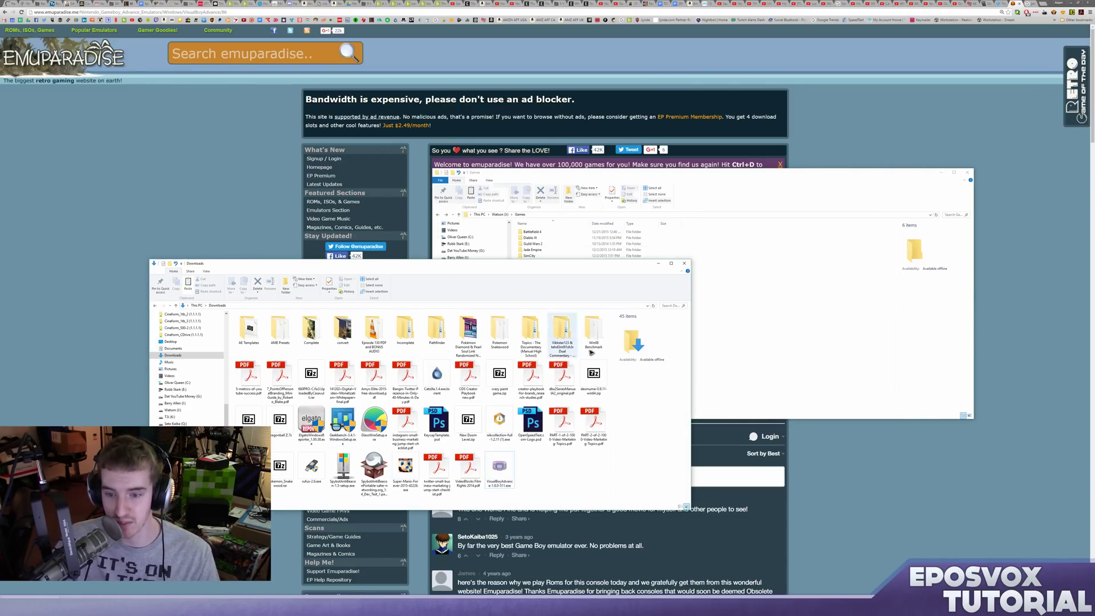
click(759, 317)
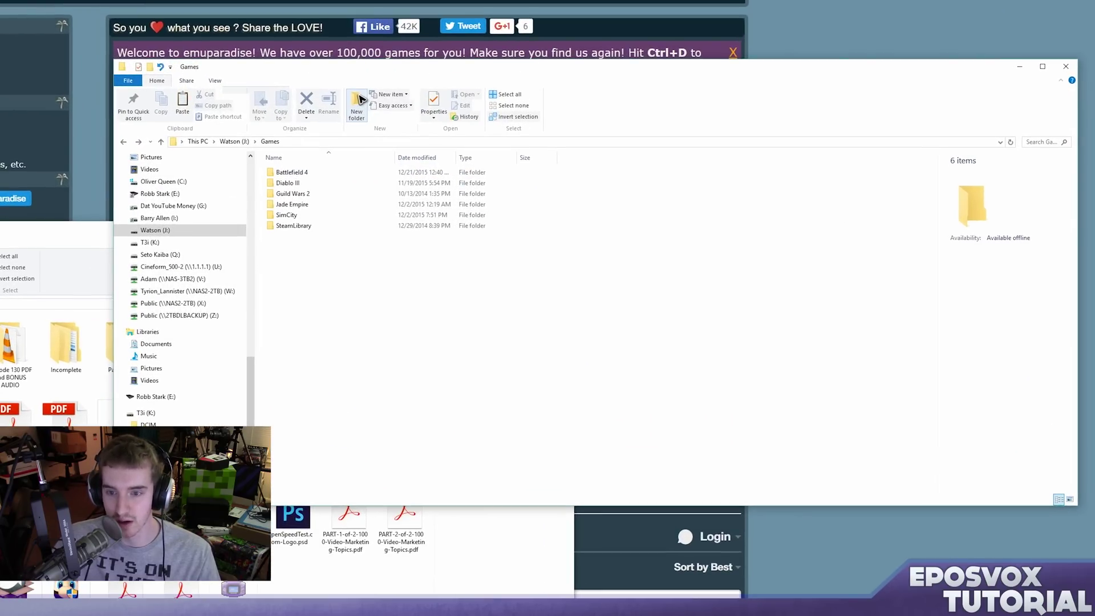
click(358, 102)
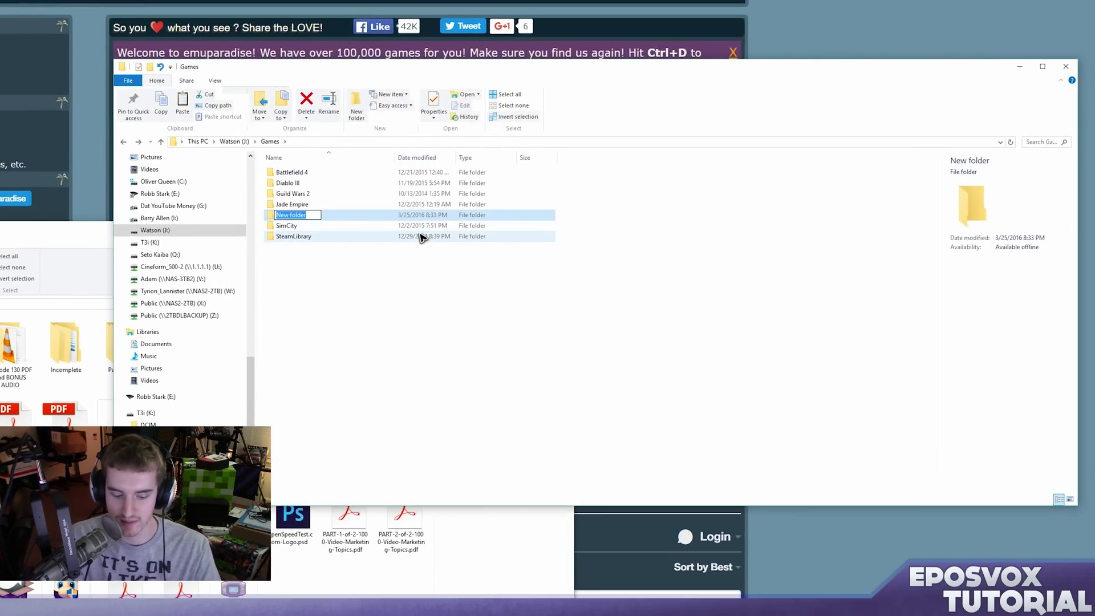
text(GBA)
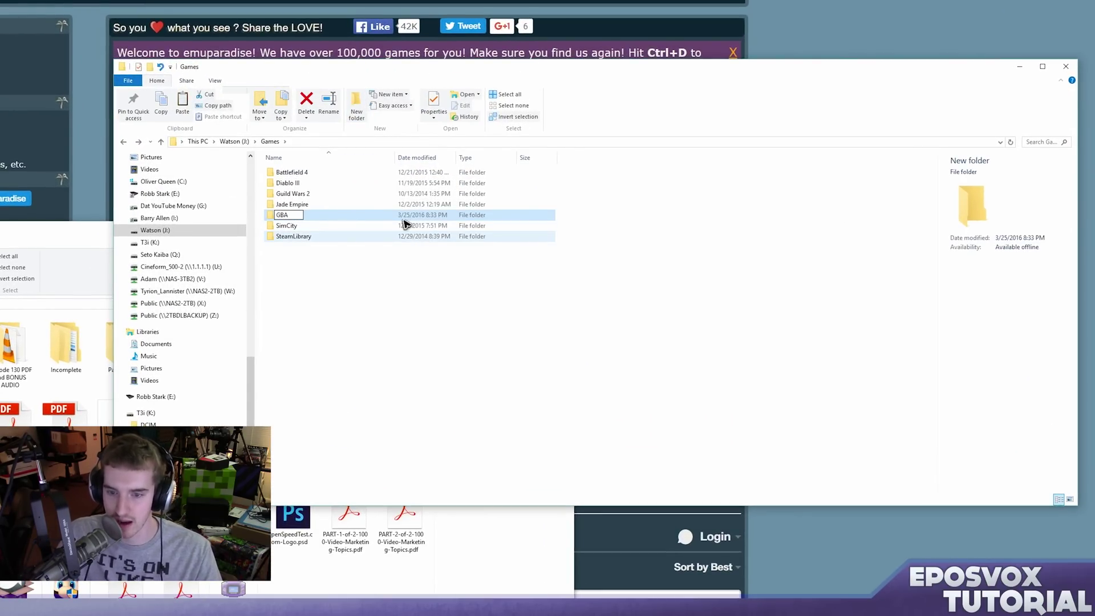
key(Return)
double_click(303, 196)
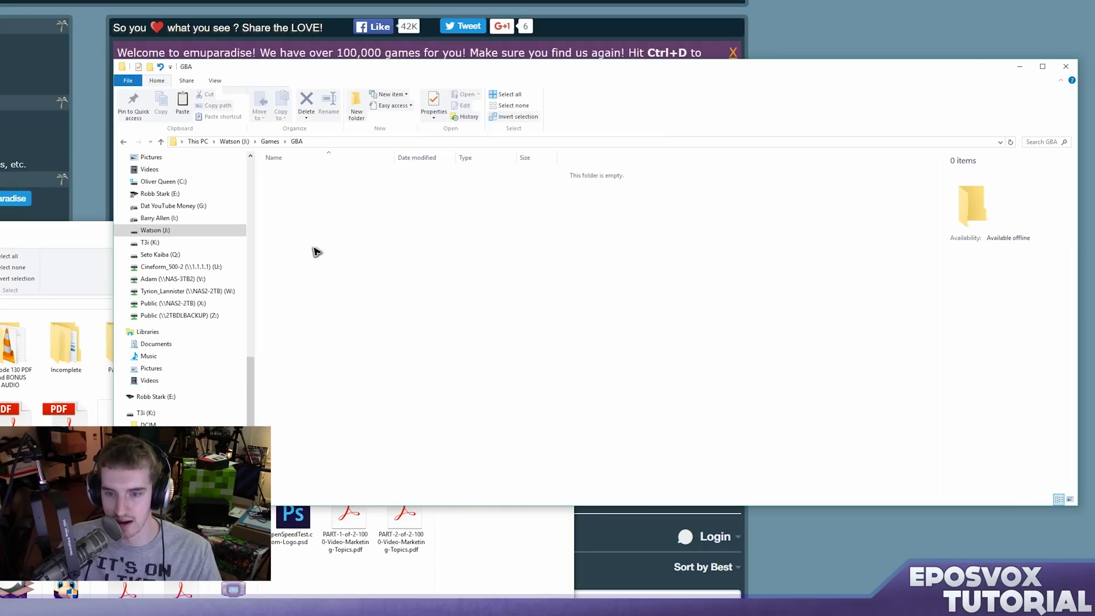
key(ctrl+v)
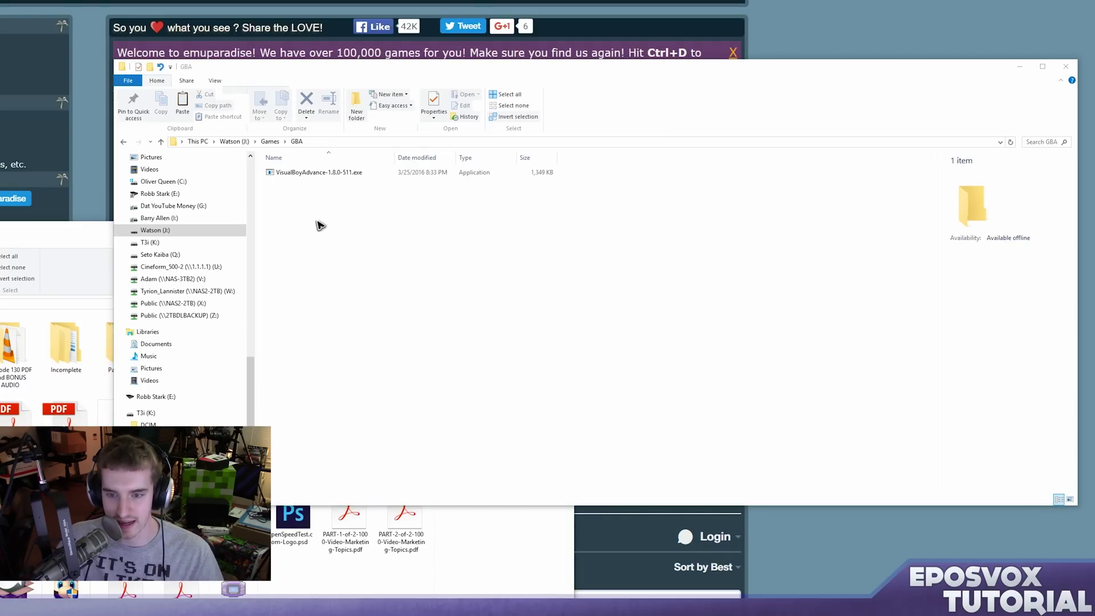
Step: Launch VisualBoyAdvance from the GBA folder and enlarge its window
click(322, 174)
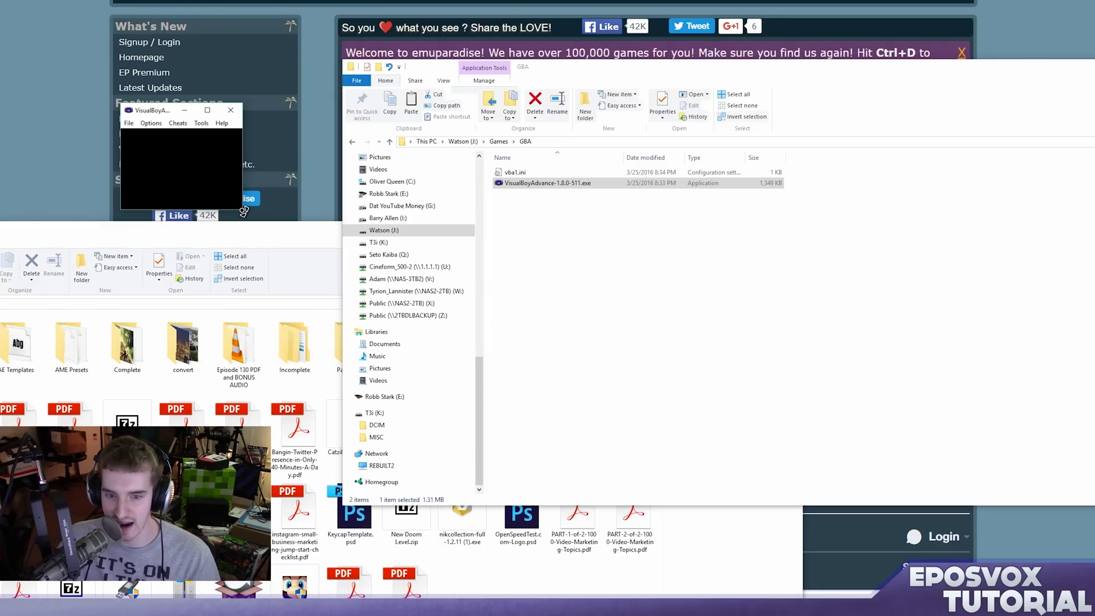
drag(243, 210, 683, 515)
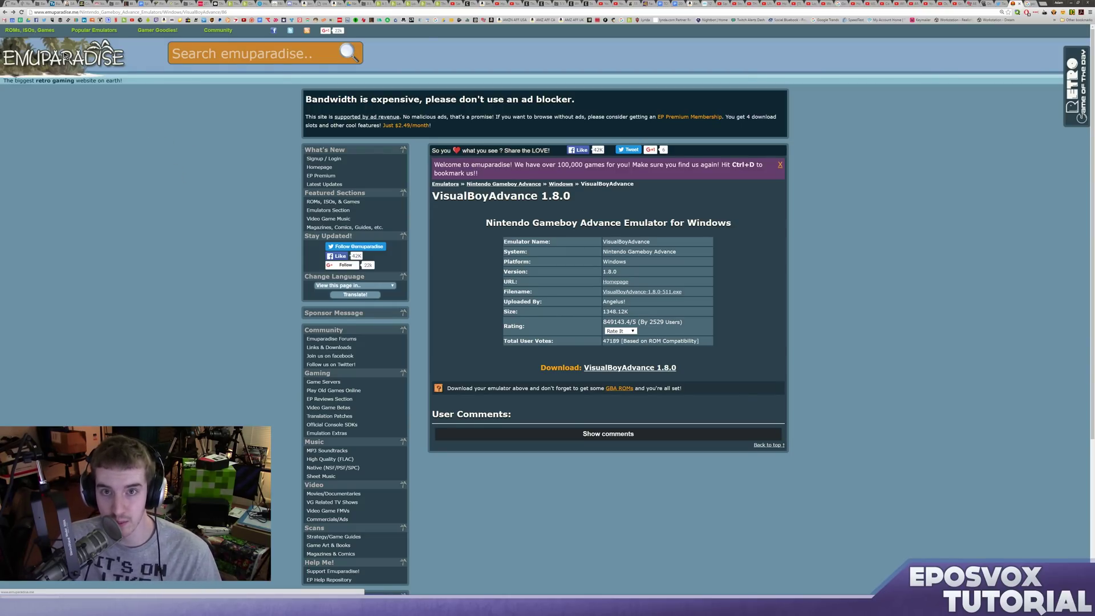
mouse_move(30, 30)
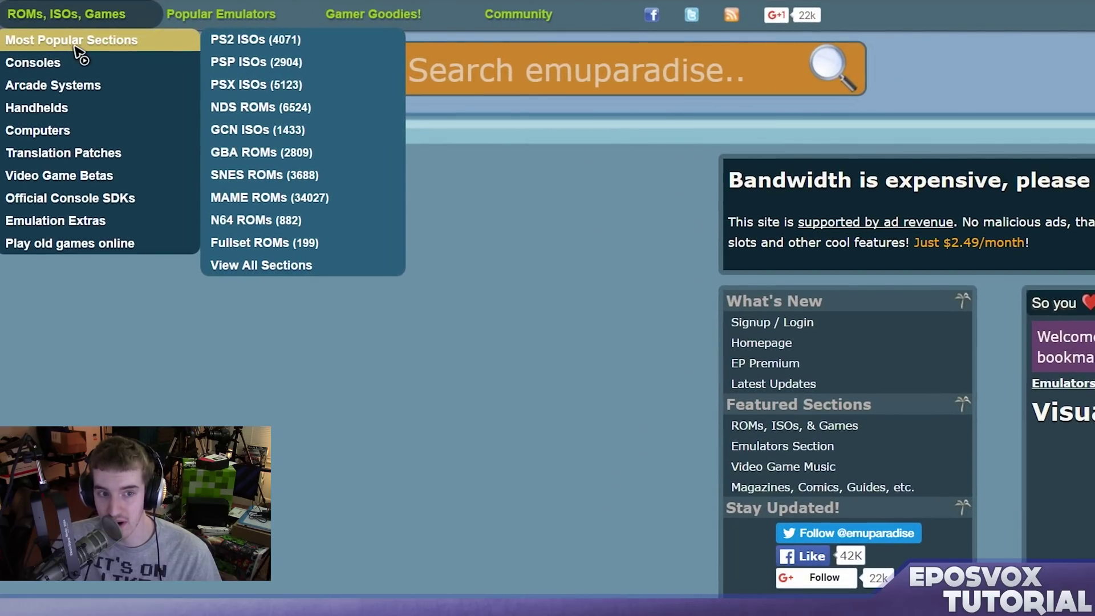
click(317, 165)
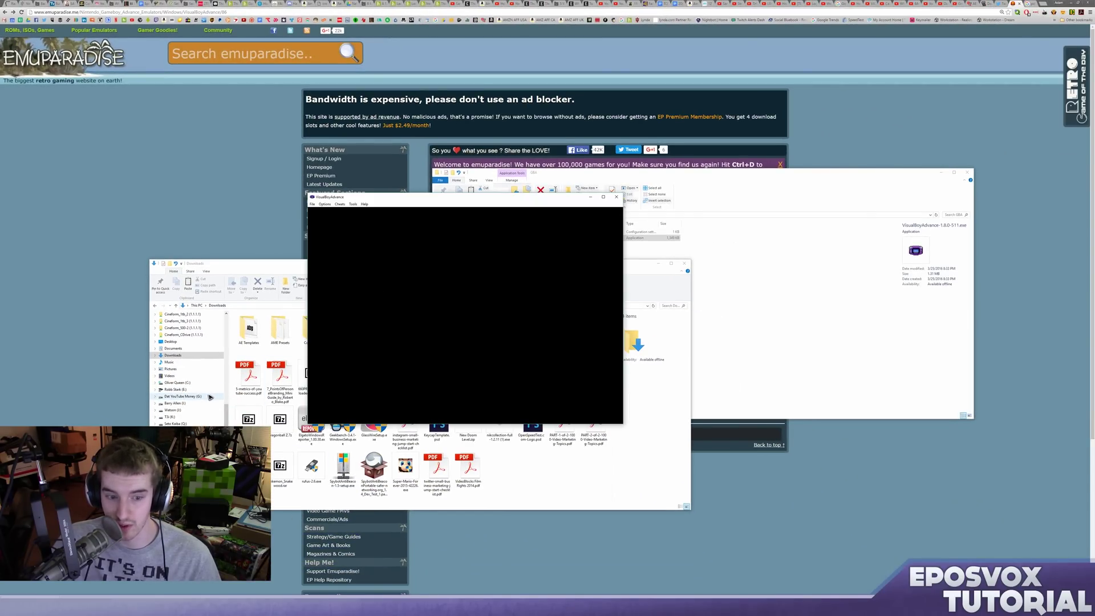
Step: Copy [PT] Pokemon Heroes.gba from the backup drive's Pokemon Heroes folder into the GBA folder and load it in the emulator
scroll(203, 382, up, 3)
scroll(203, 382, up, 3)
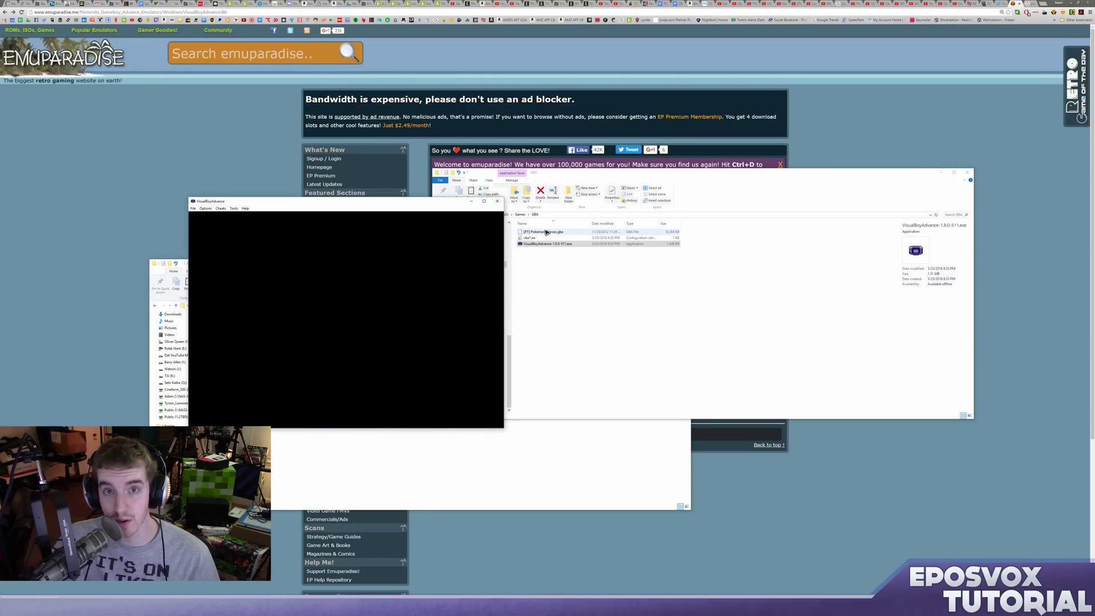
drag(546, 232, 416, 275)
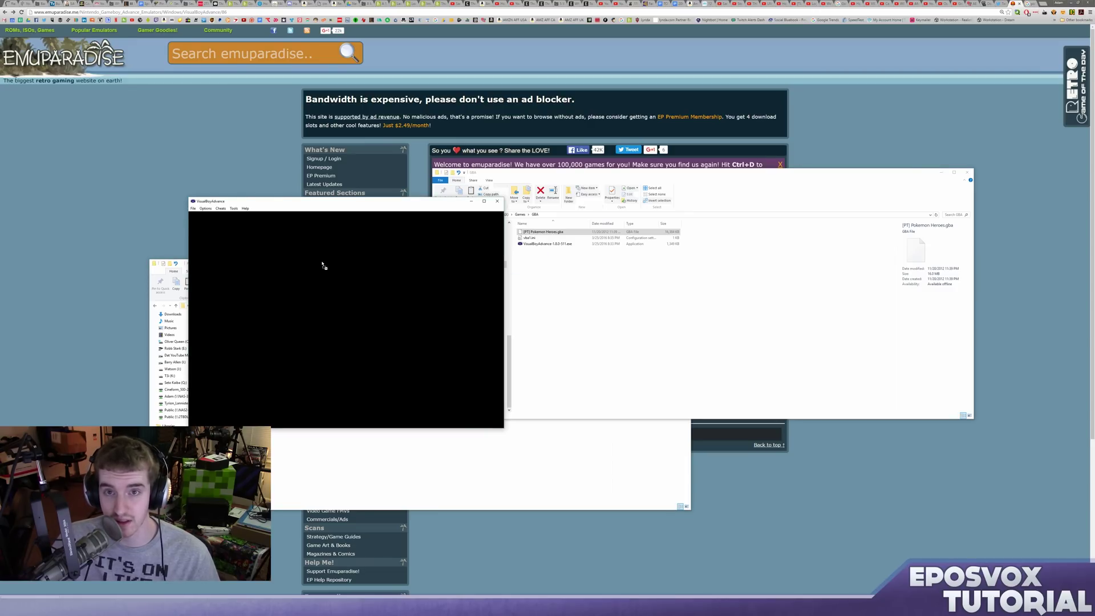
drag(322, 266, 322, 266)
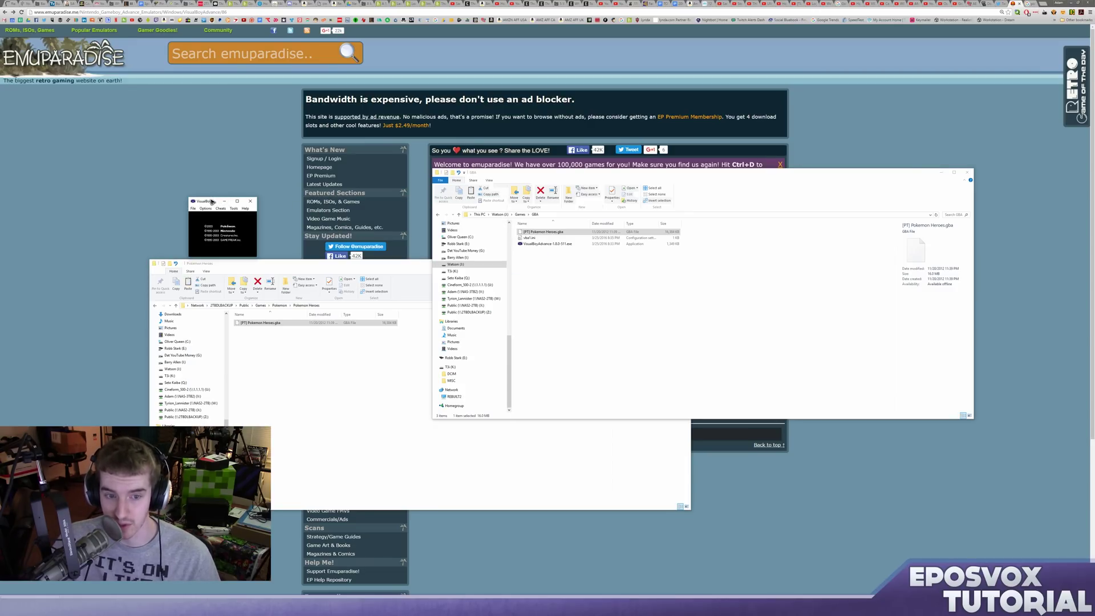
Step: Move the emulator window aside and clear the browser, music player and chat windows off the desktop
drag(211, 202, 428, 149)
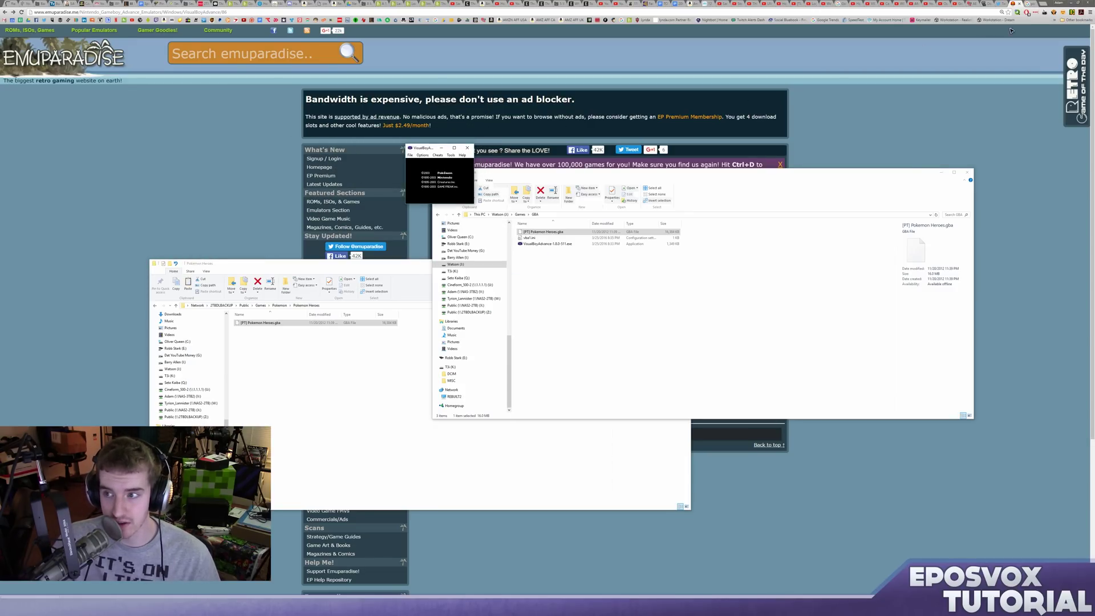
click(1068, 4)
click(1070, 3)
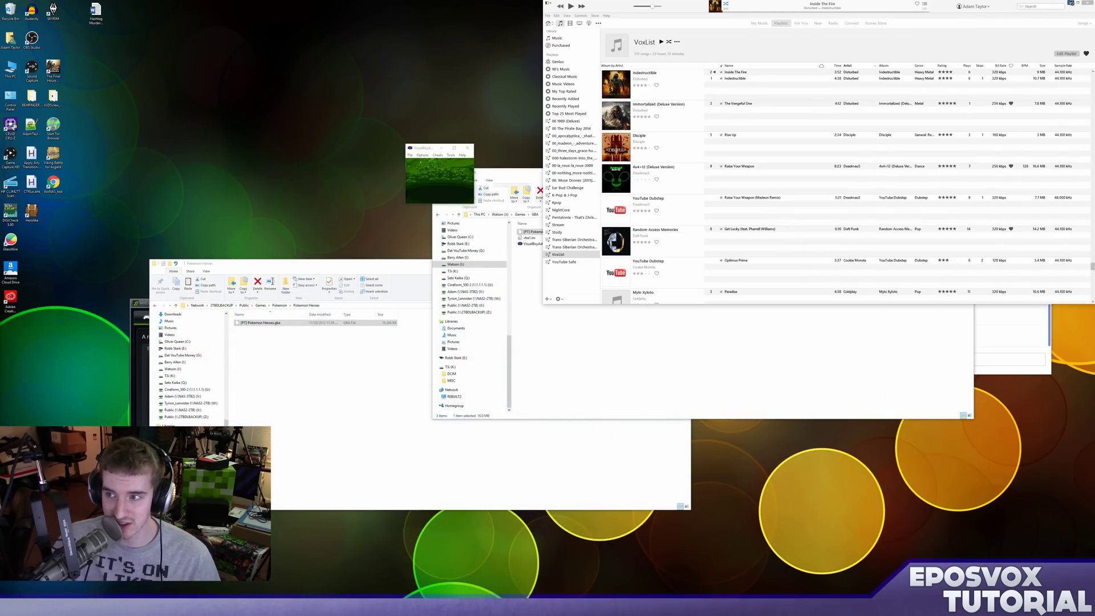
click(1074, 4)
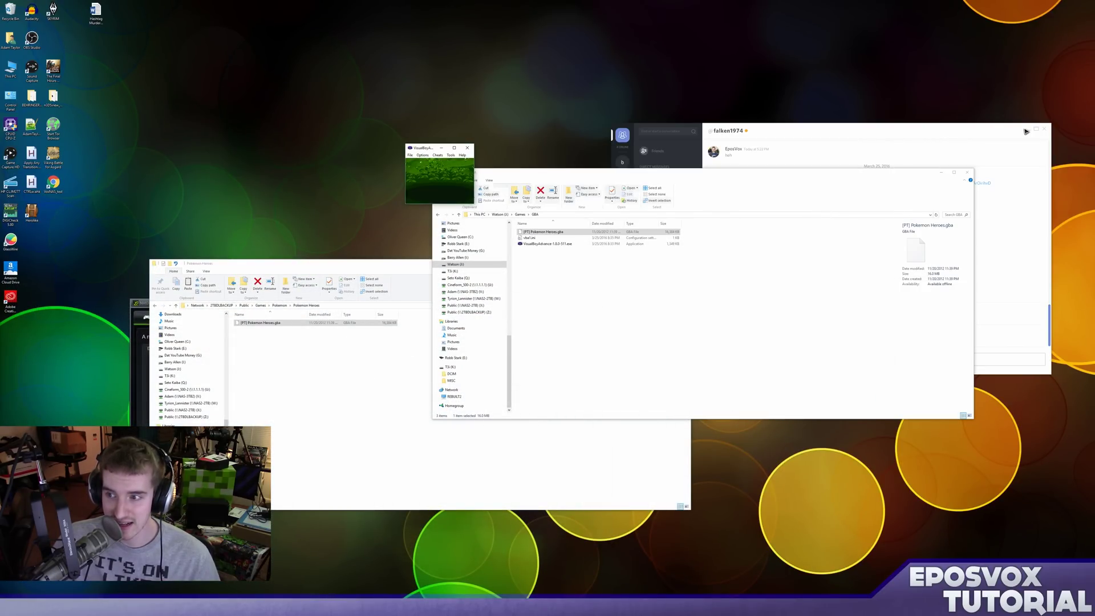
click(1025, 132)
click(1033, 131)
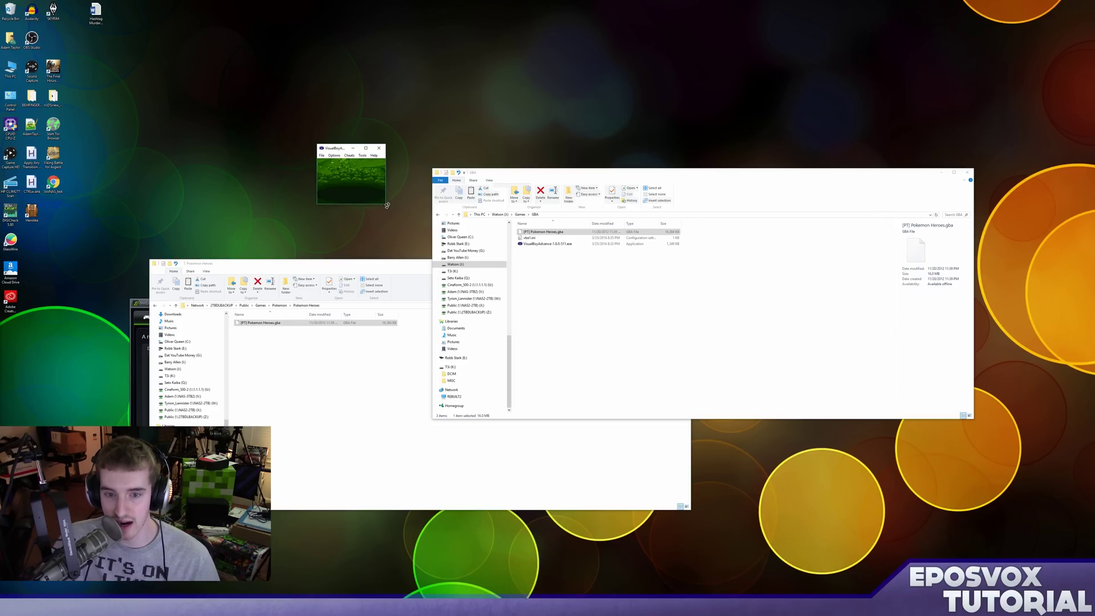
Step: Enlarge and reposition the emulator window, and fast-forward the game intro to the title screen
drag(387, 205, 1017, 553)
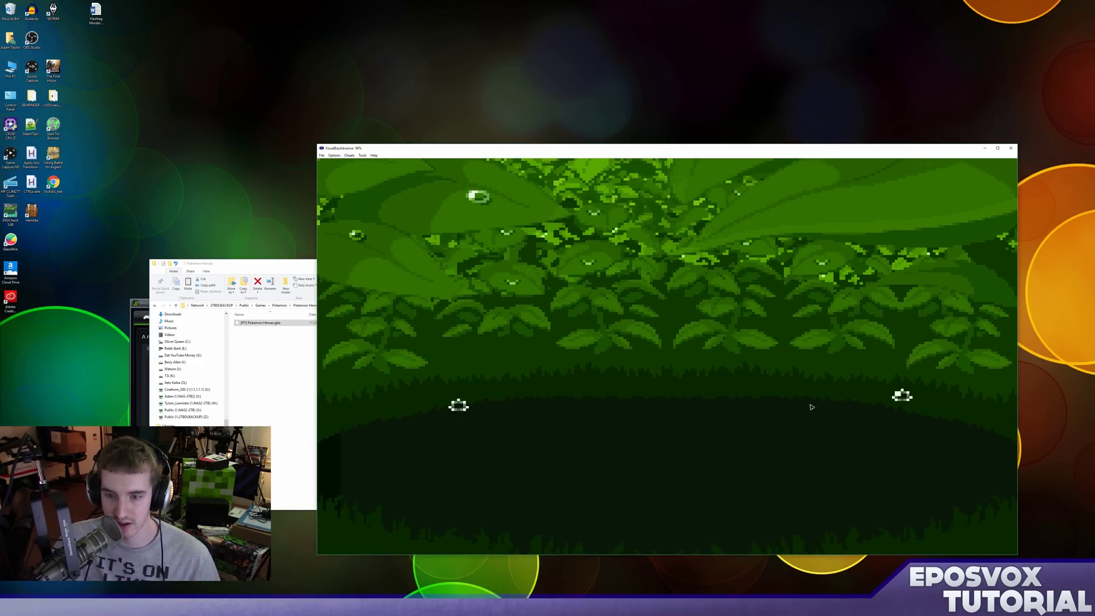
drag(602, 151, 428, 127)
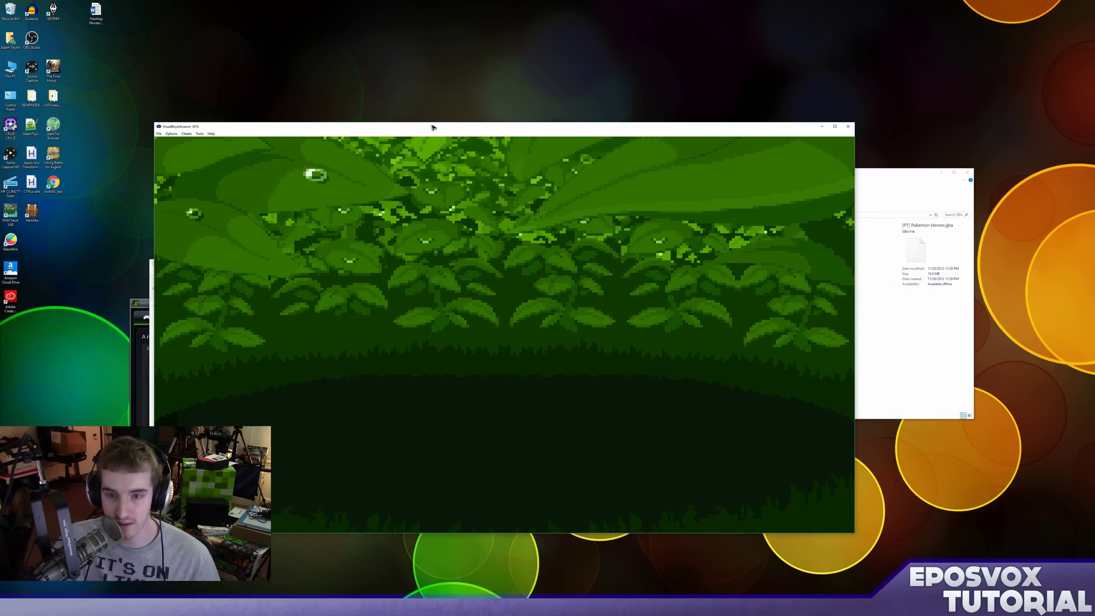
double_click(432, 127)
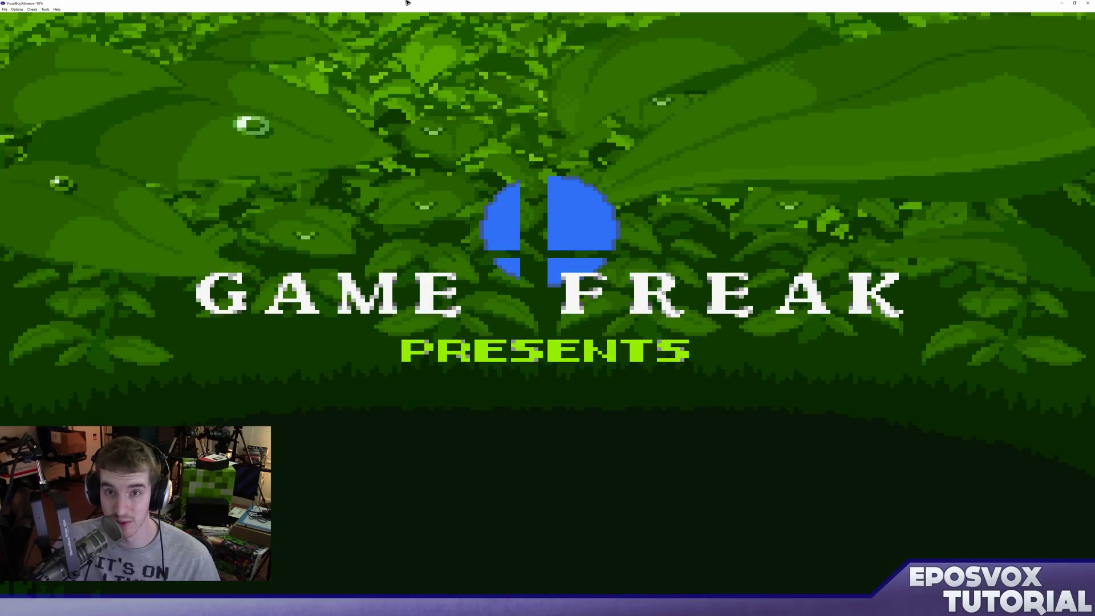
double_click(407, 2)
drag(333, 129, 379, 132)
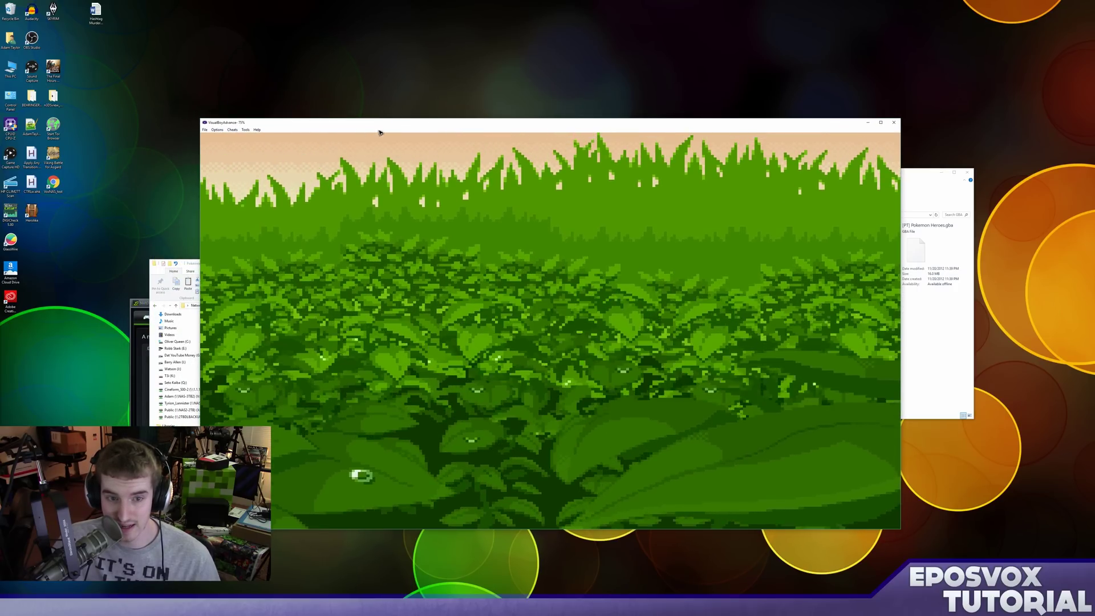
drag(201, 119, 296, 169)
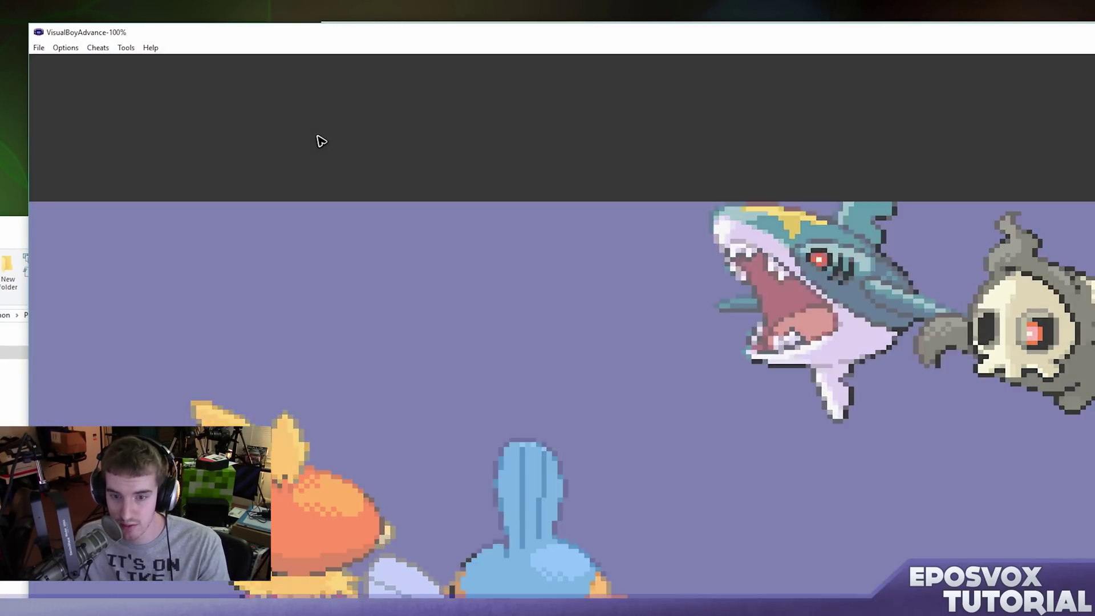
key(space)
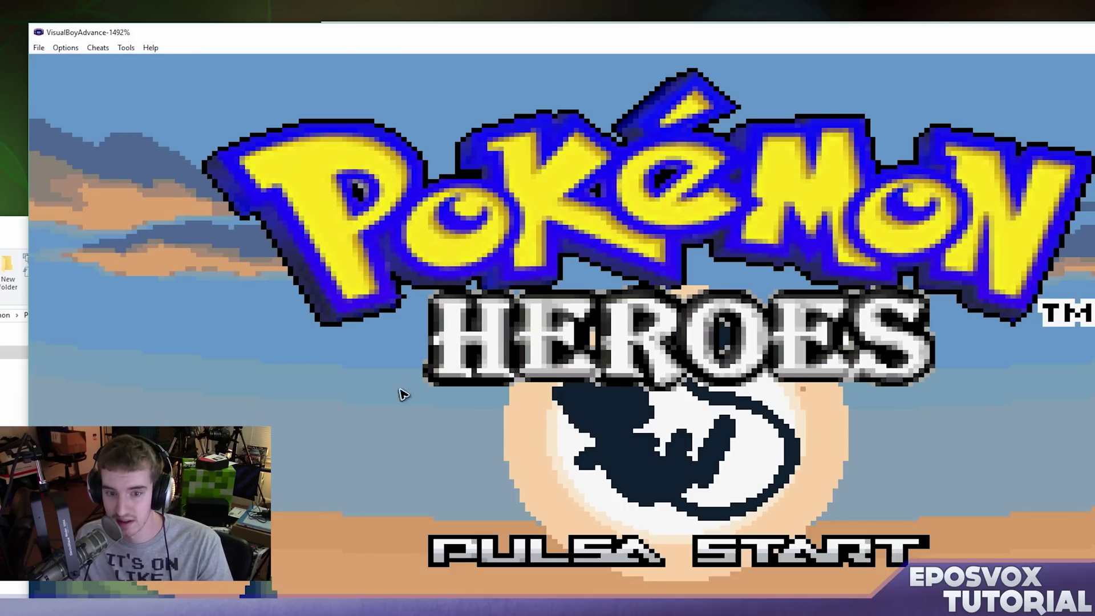
Step: Look over the emulator's file commands, and set the video size to x4
click(39, 49)
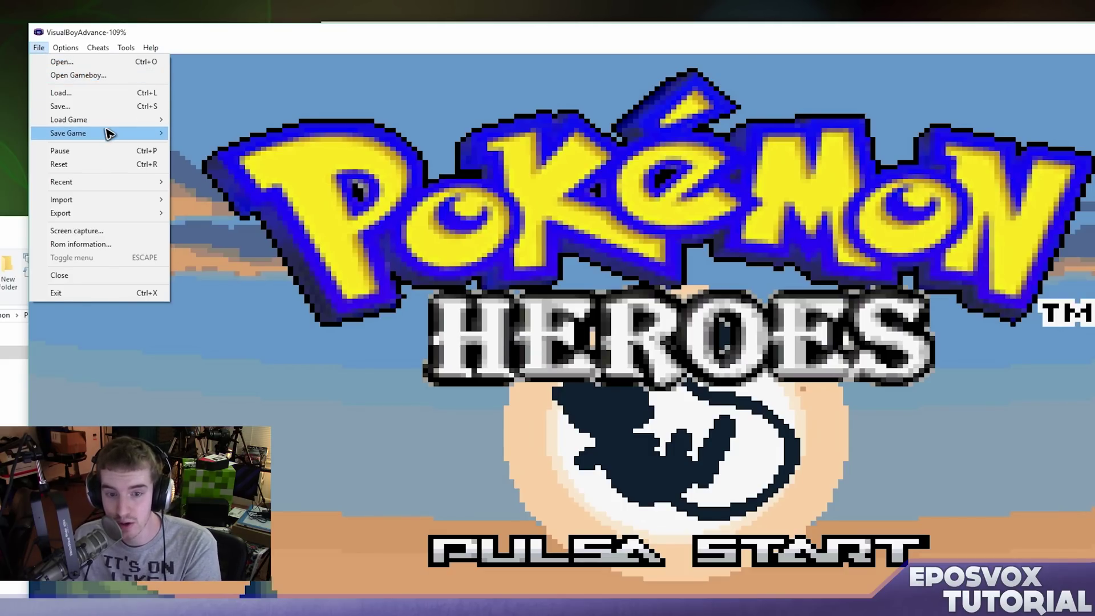
mouse_move(103, 133)
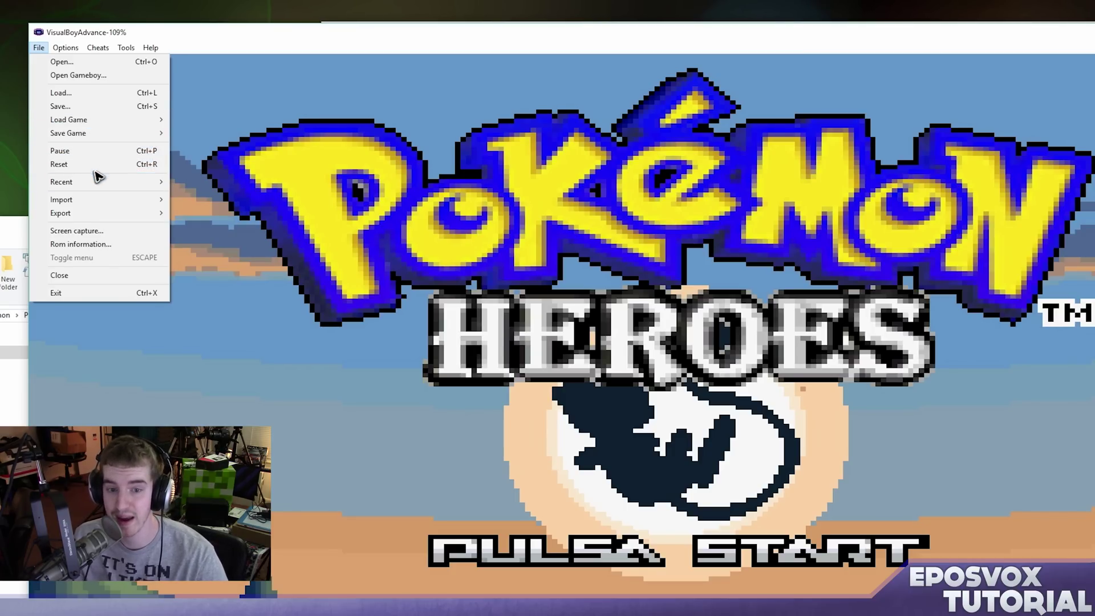
mouse_move(100, 204)
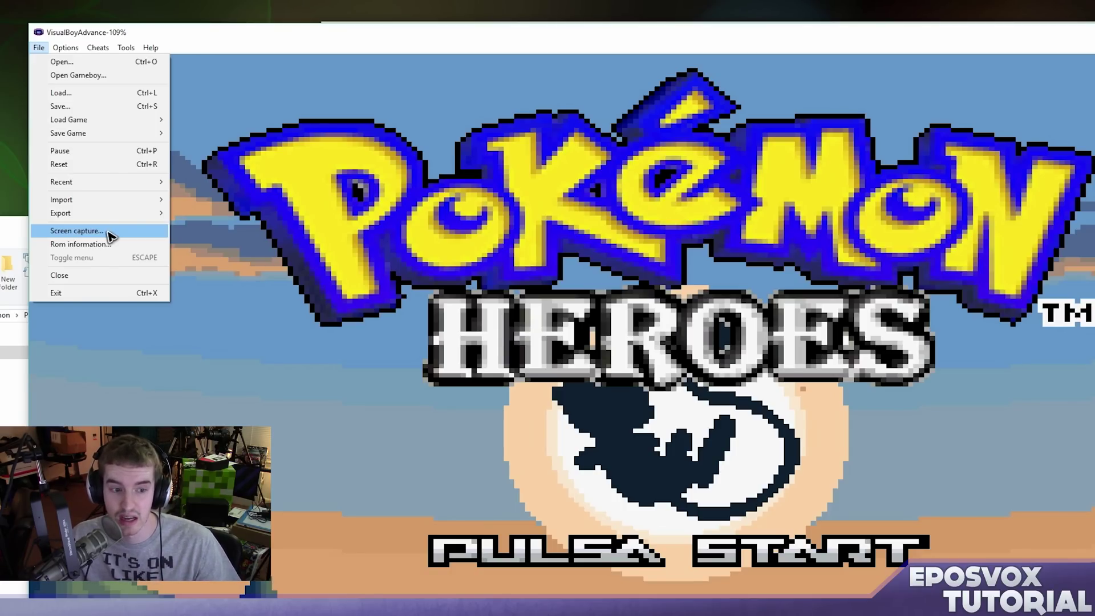
mouse_move(65, 50)
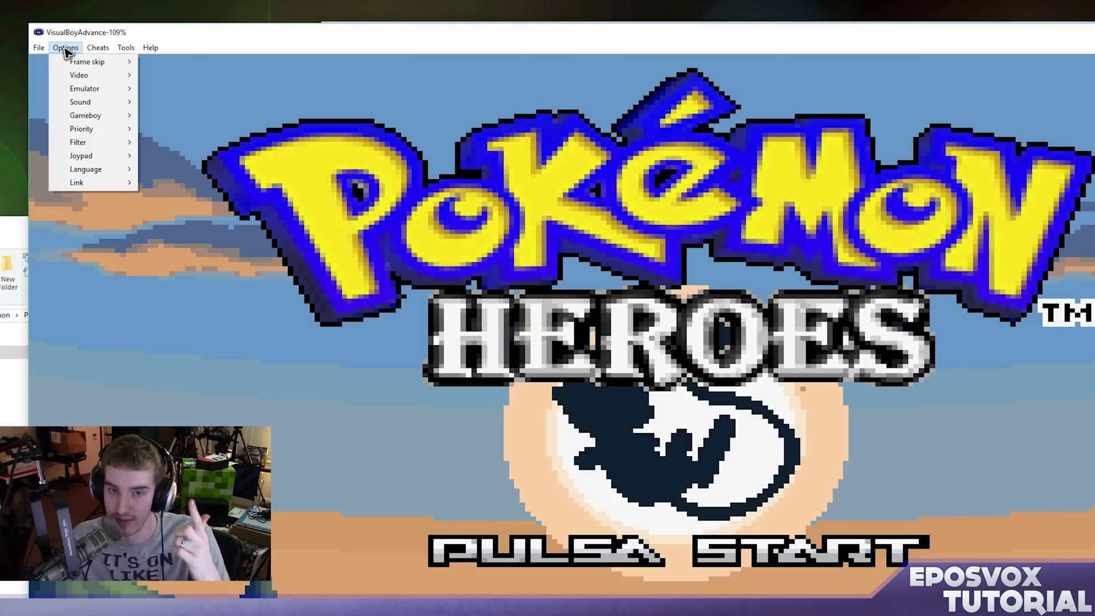
mouse_move(76, 80)
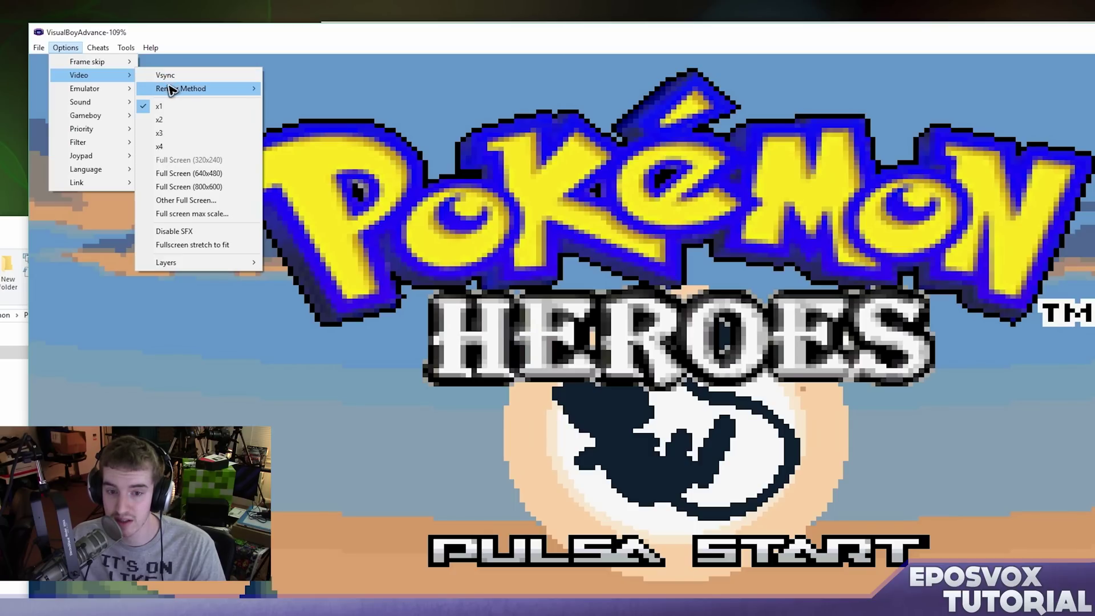
mouse_move(170, 86)
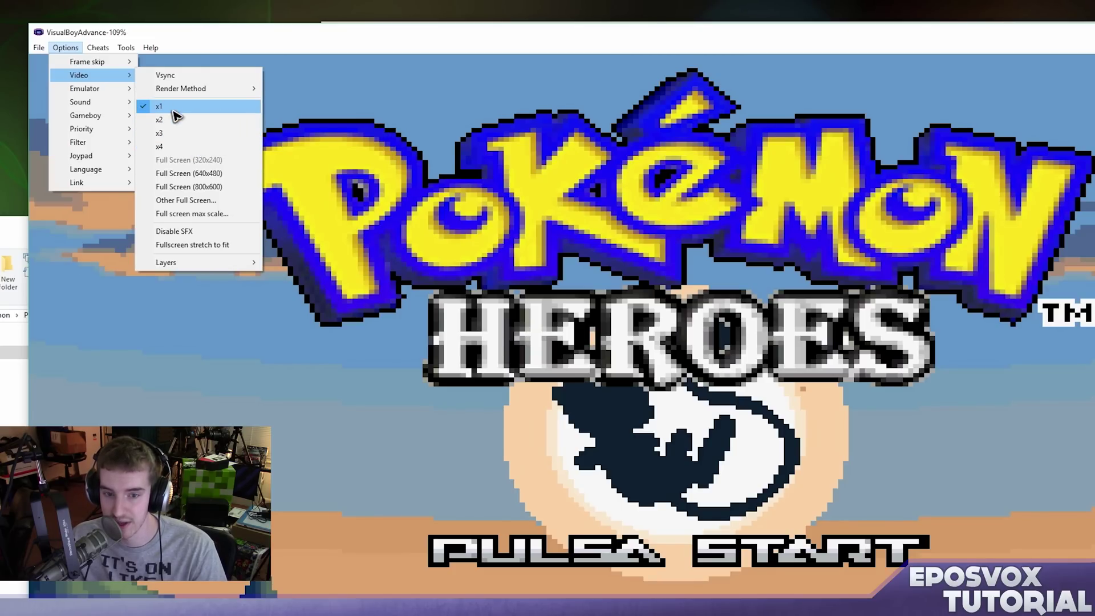
click(161, 147)
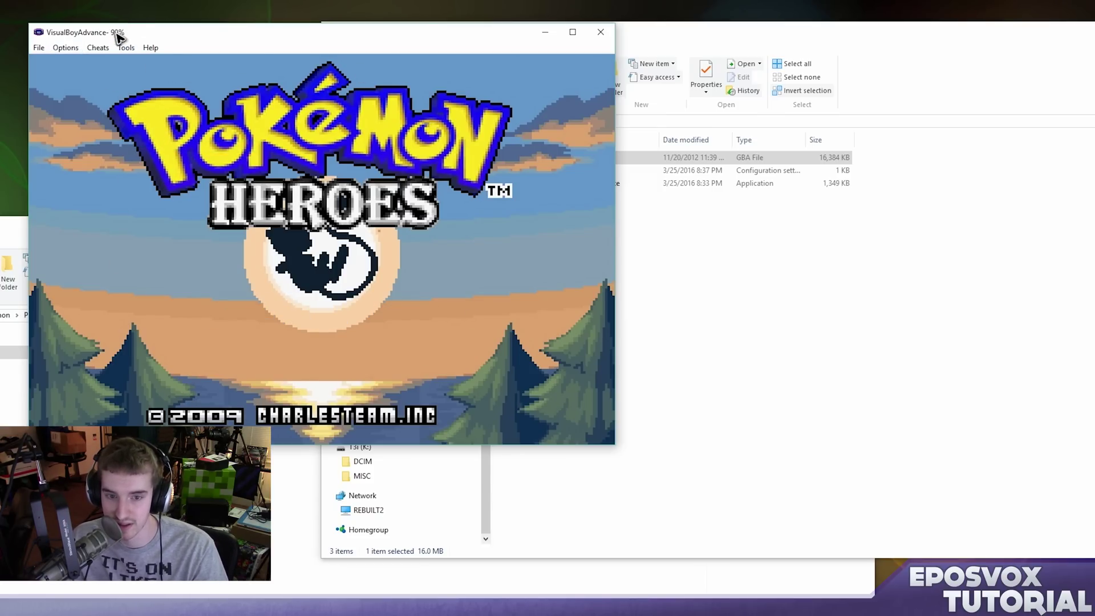
Step: Set the emulated Gameboy system type to GBA
click(65, 48)
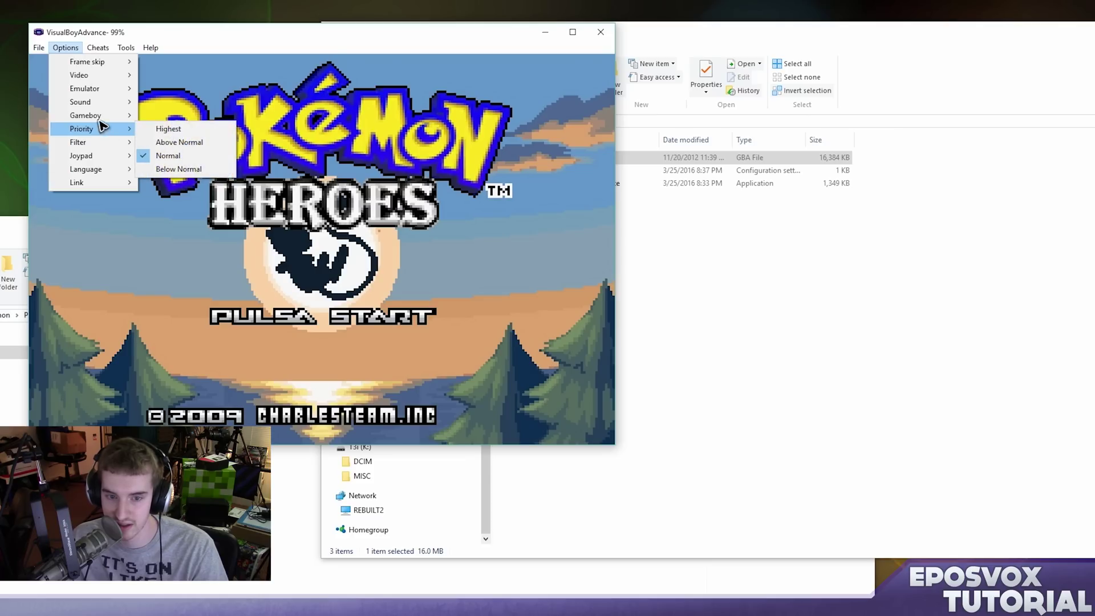
mouse_move(101, 121)
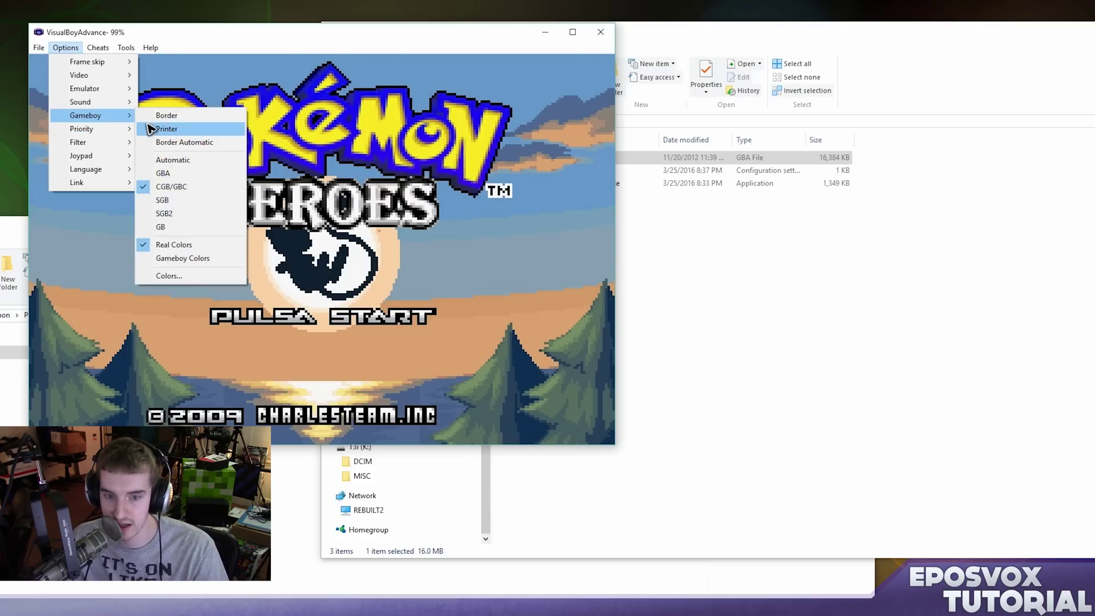
click(177, 173)
Step: Examine the button mappings in the configuration of joypad 1, leaving them unmodified
click(66, 47)
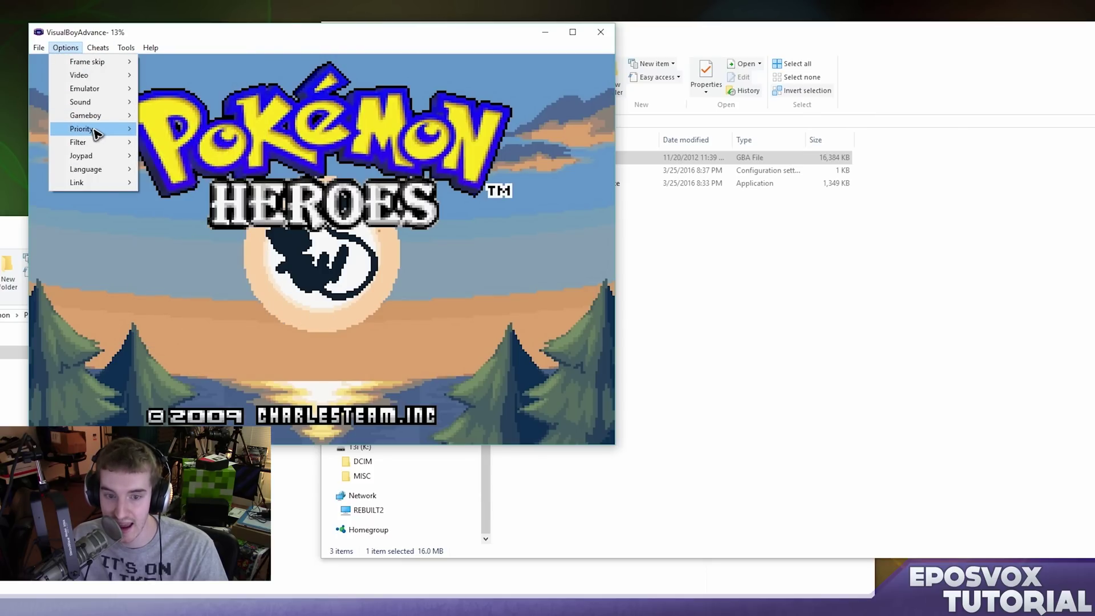
mouse_move(96, 133)
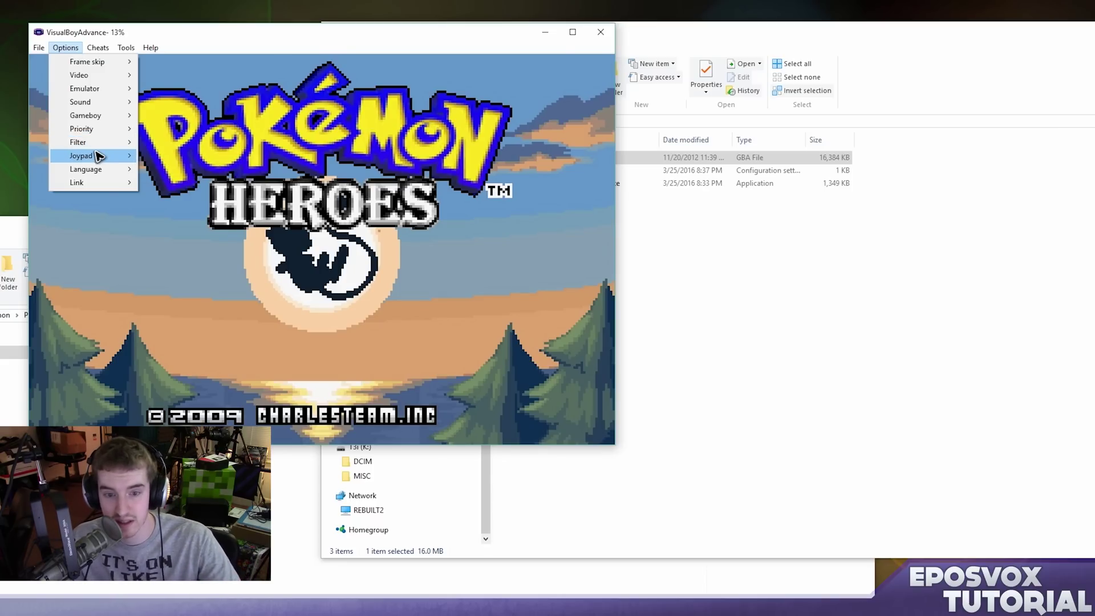
mouse_move(98, 156)
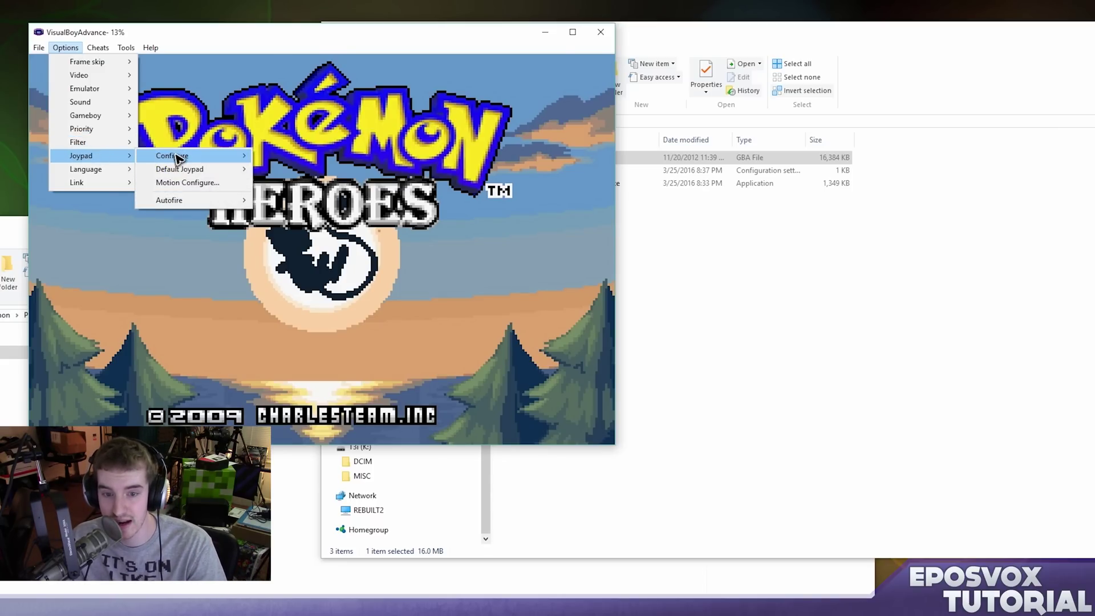
mouse_move(177, 157)
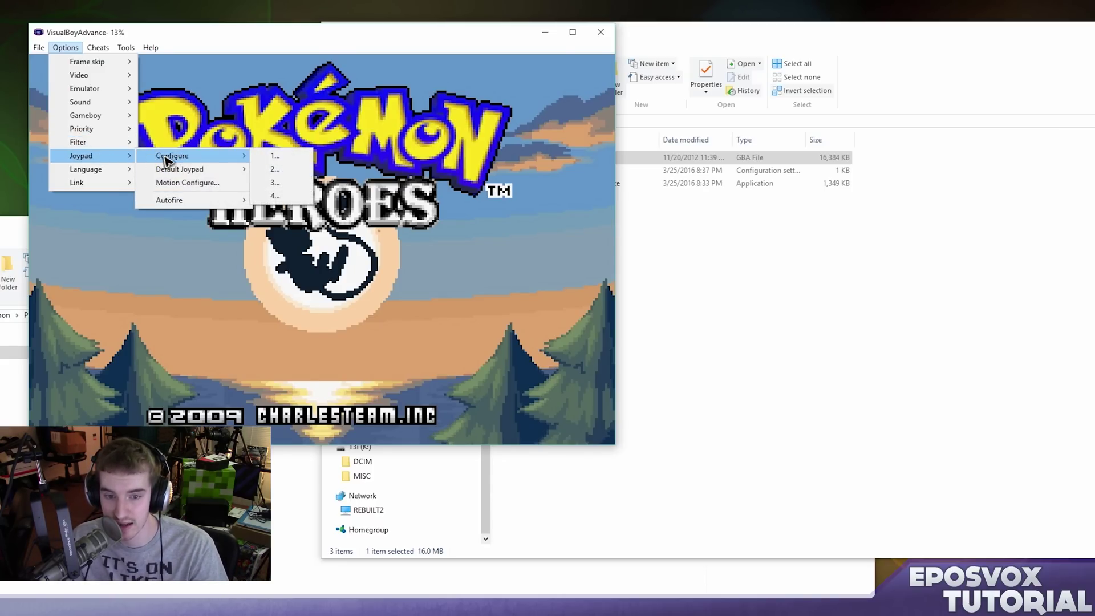
click(267, 159)
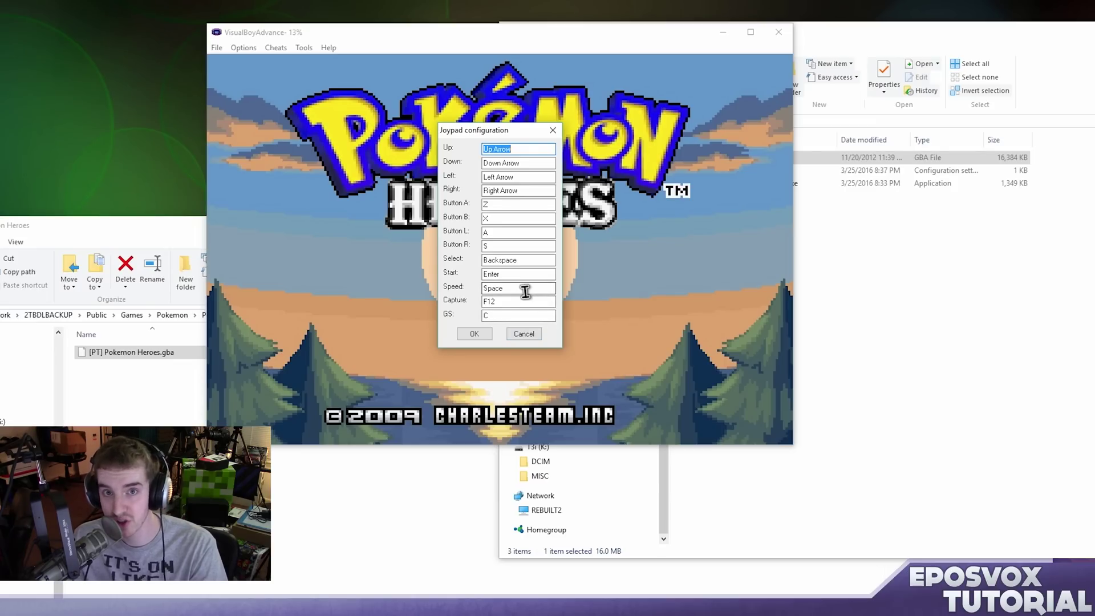
click(529, 334)
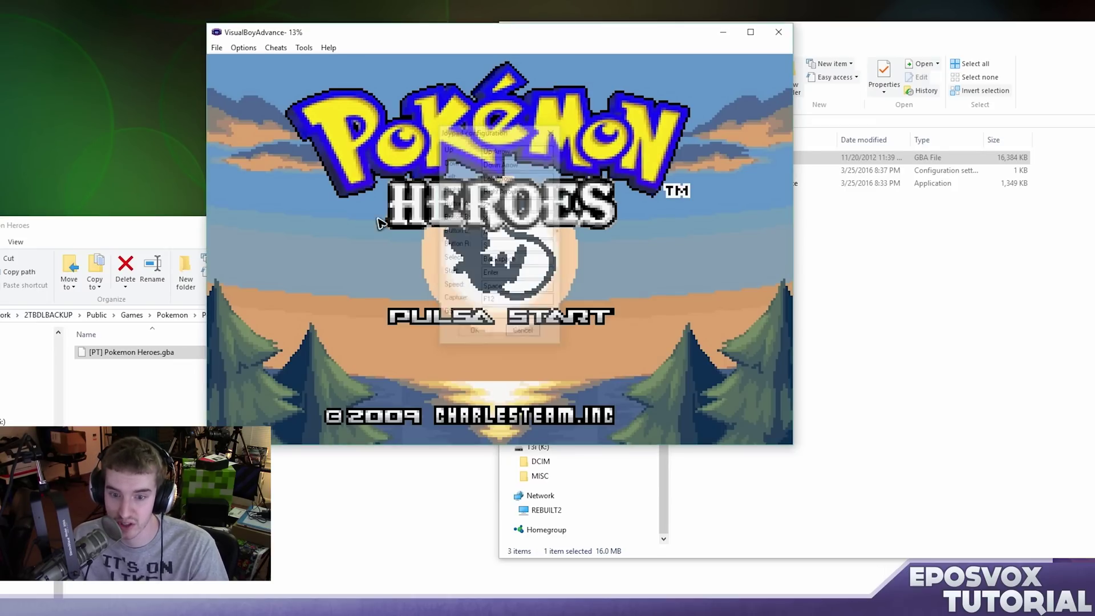
Step: Look over the emulator's link, cheat and file options
click(248, 51)
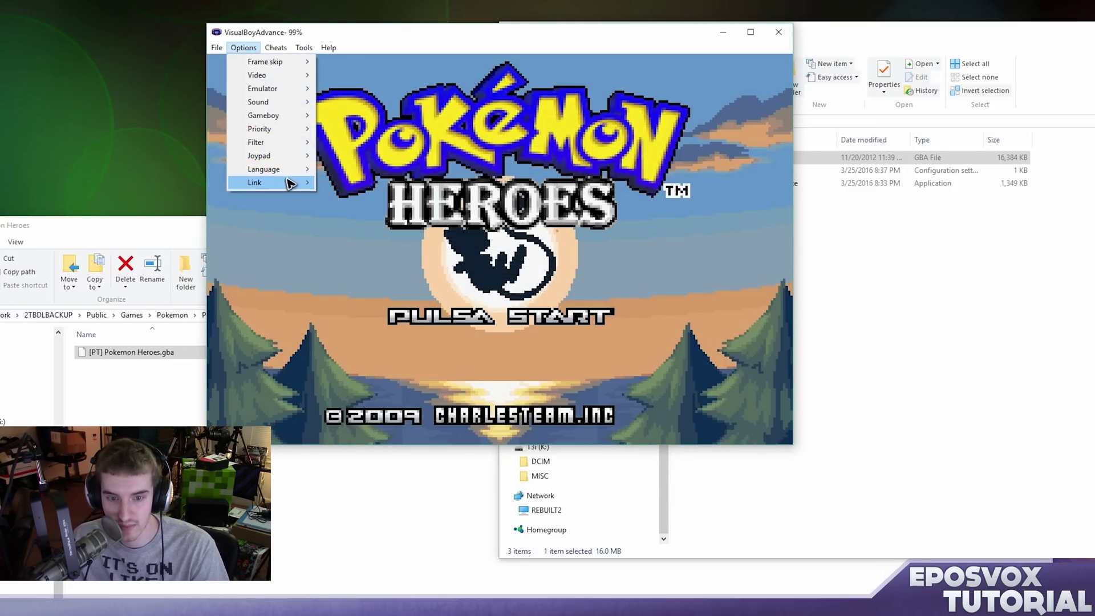
mouse_move(289, 183)
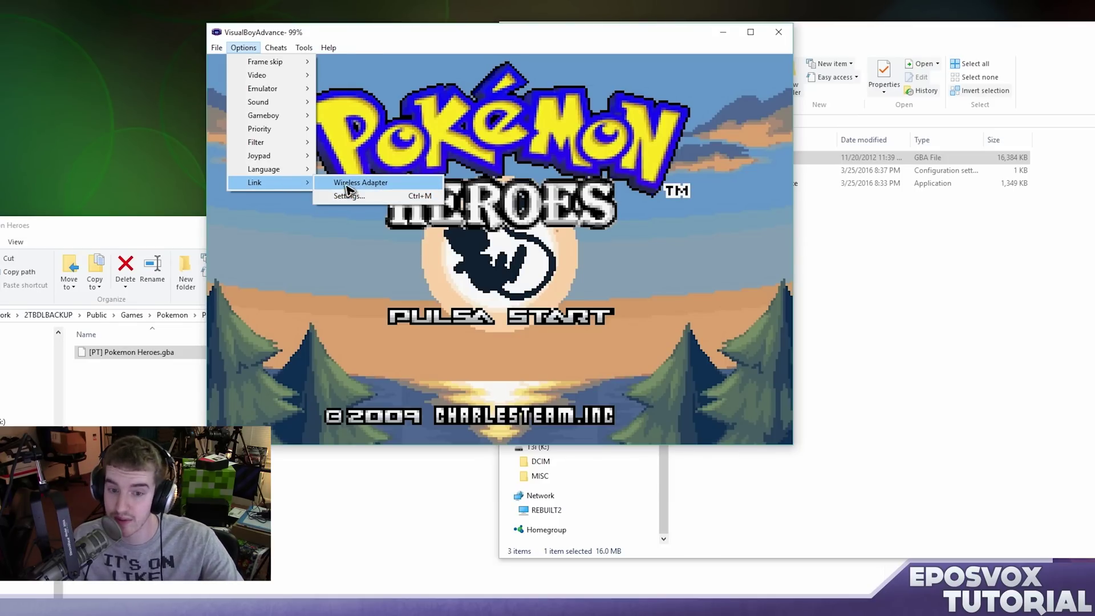
mouse_move(275, 45)
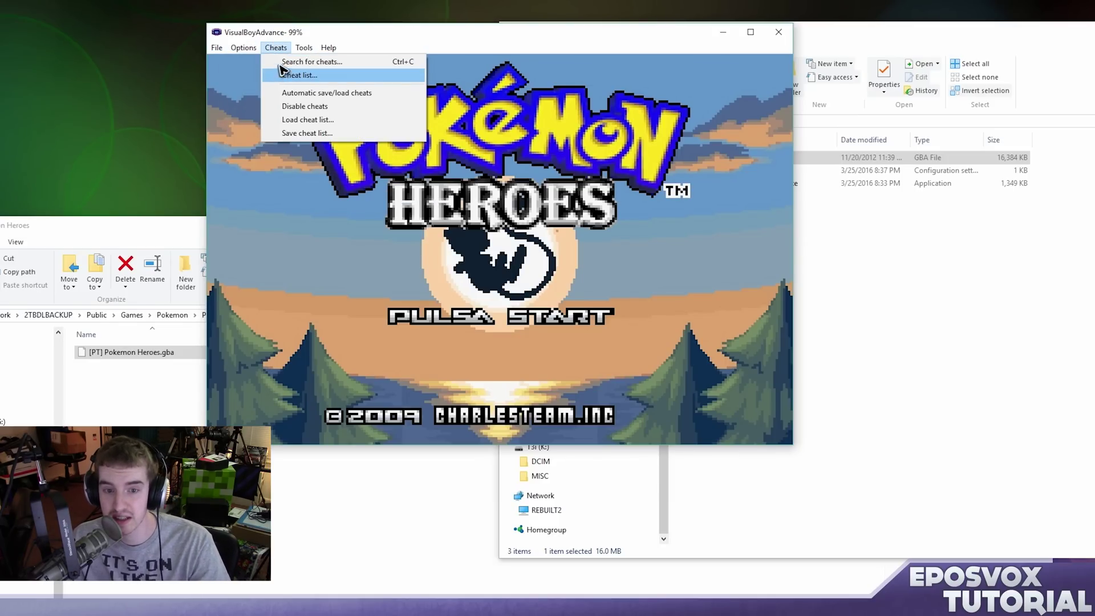
click(279, 47)
click(302, 48)
mouse_move(277, 50)
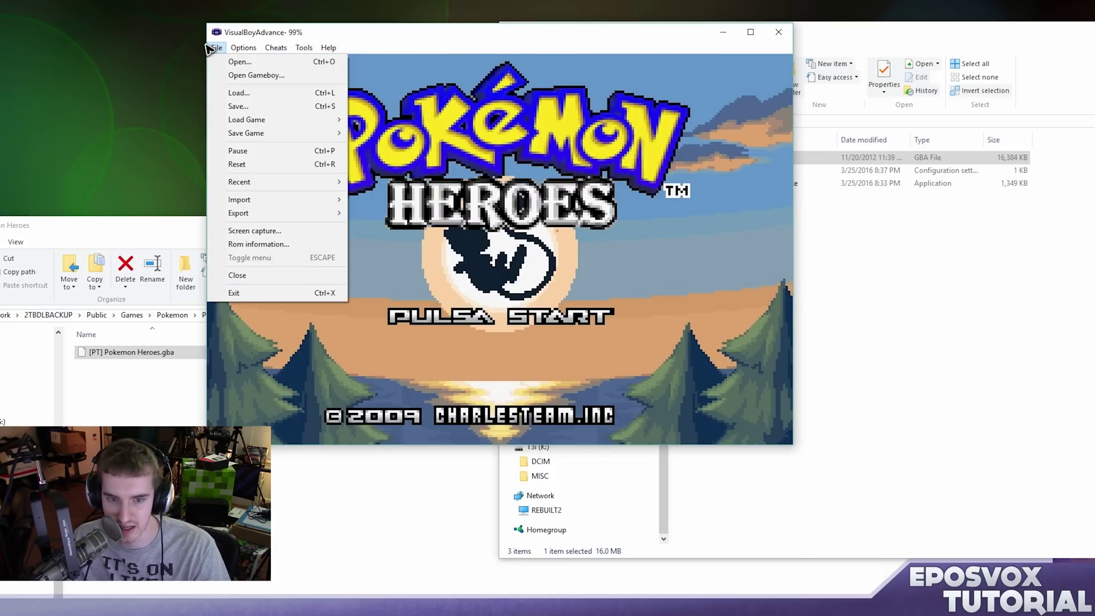
click(457, 34)
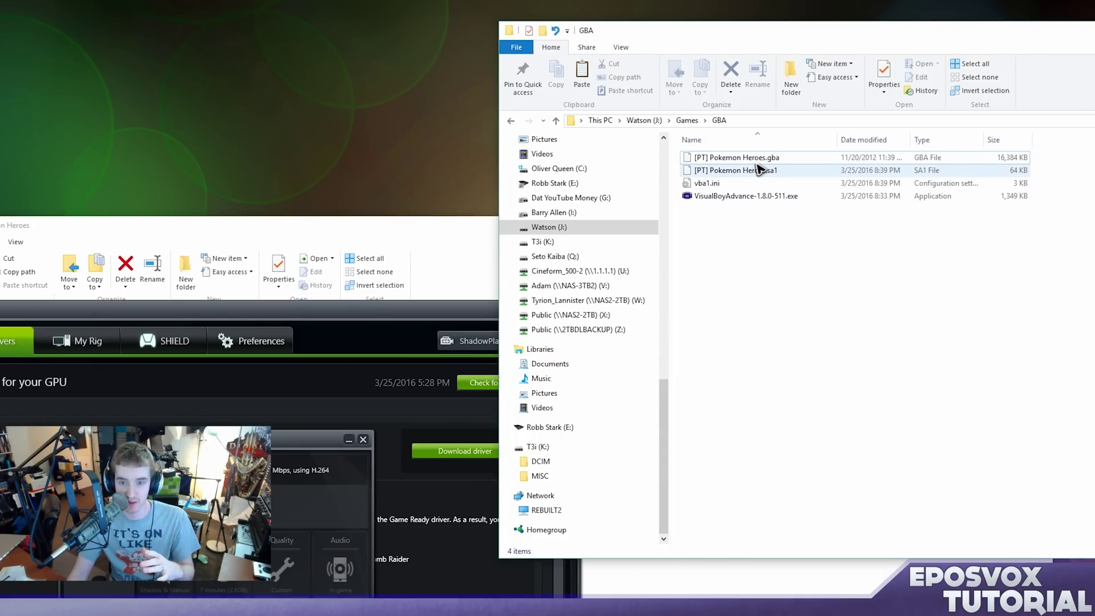
Step: Open the properties of [PT] Pokemon Heroes.gba in the GBA folder and start changing its default app
click(759, 159)
click(758, 159)
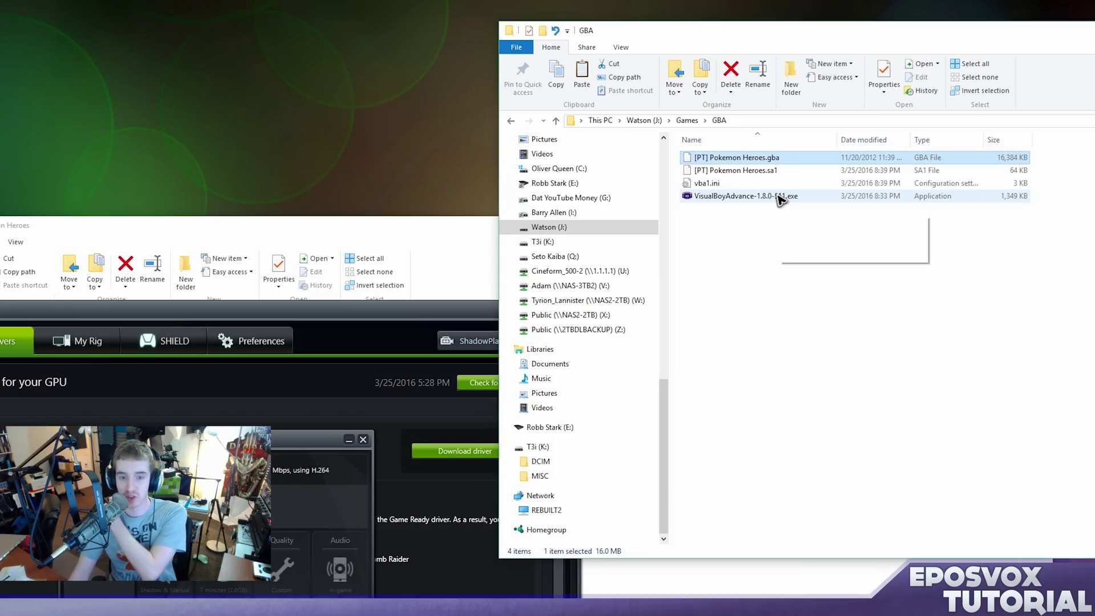
right_click(749, 158)
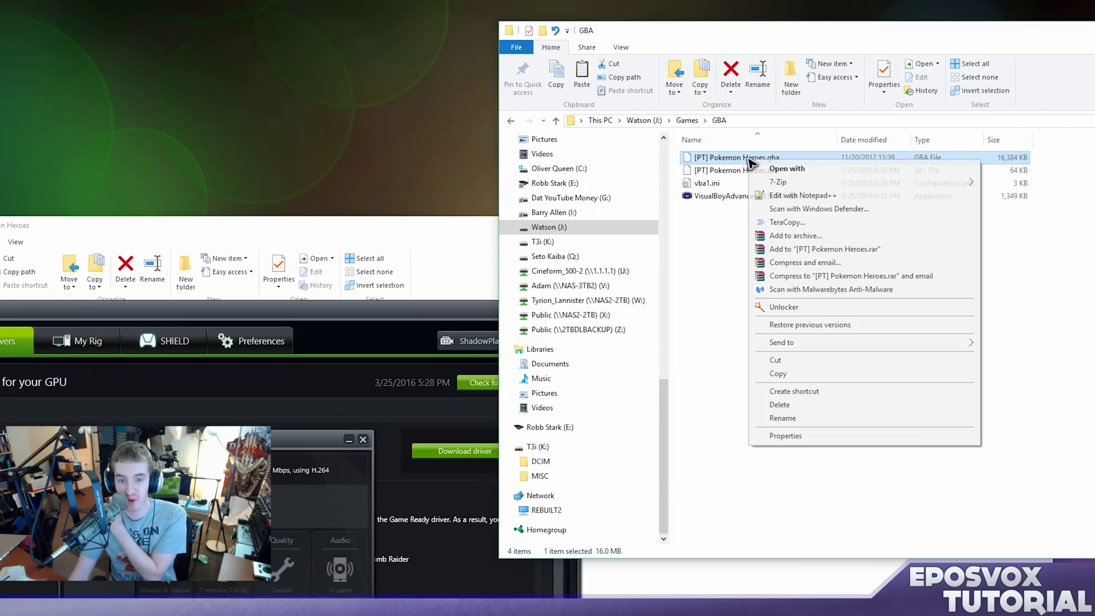
click(808, 442)
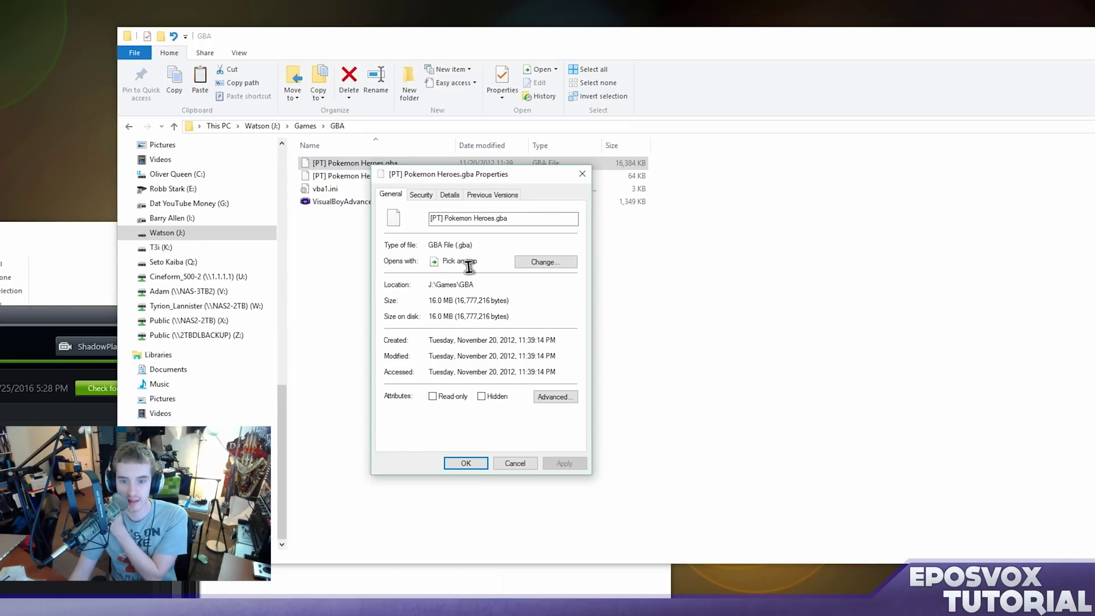
click(539, 264)
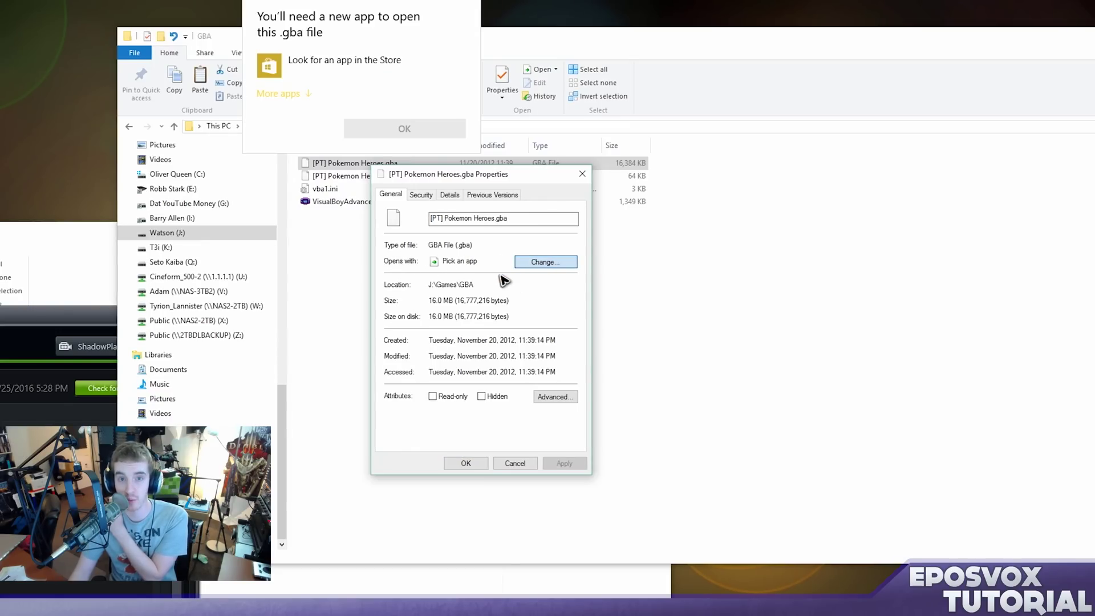
Step: Look for another app on this PC as the default, keeping it always used for .gba files
click(292, 98)
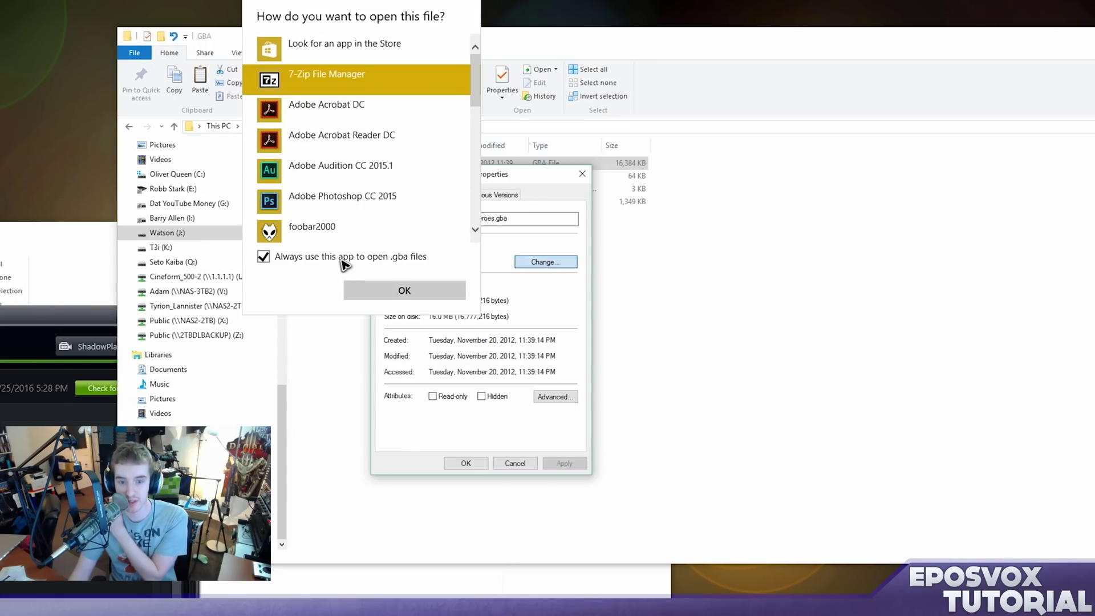
click(345, 258)
click(344, 261)
scroll(355, 201, down, 10)
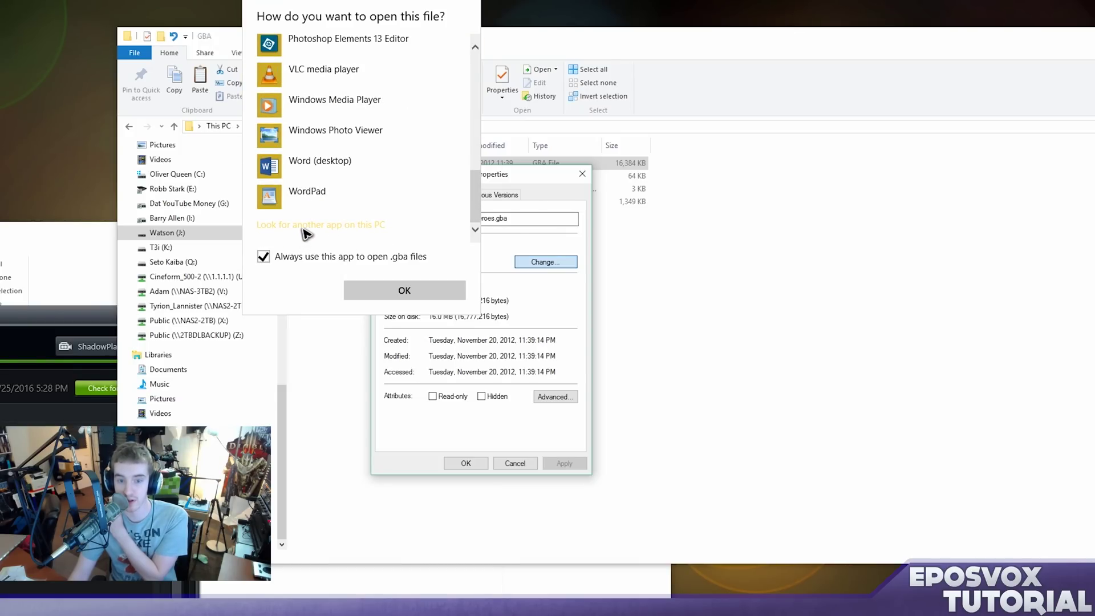
click(306, 233)
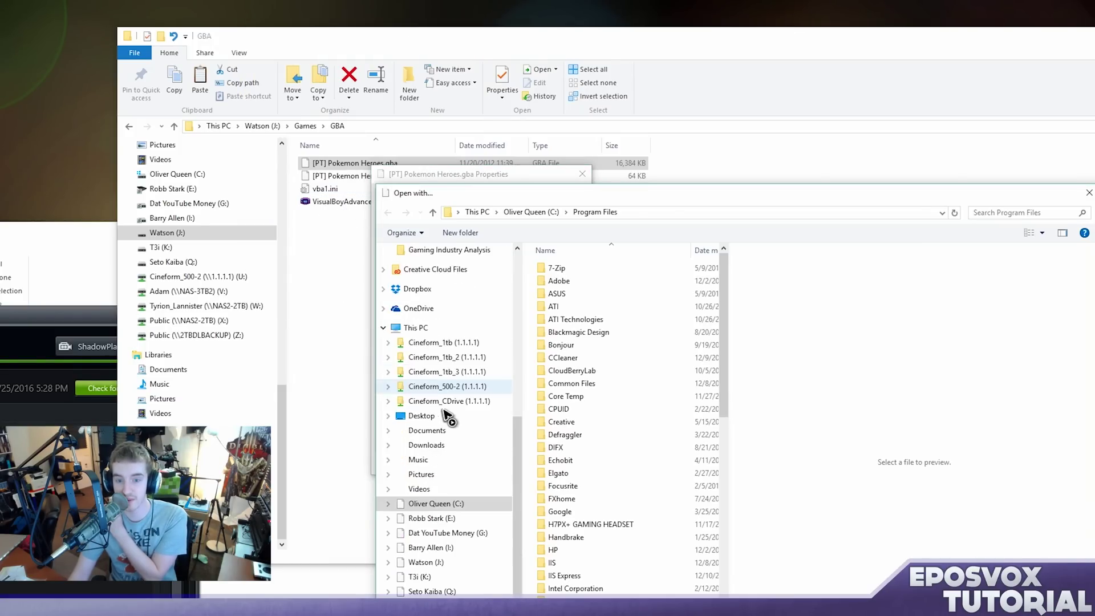
Step: Choose VisualBoyAdvance-1.8.0-511.exe from Games\GBA on the Watson (J:) drive as the default app and apply the file properties
scroll(453, 433, up, 3)
scroll(448, 521, down, 1)
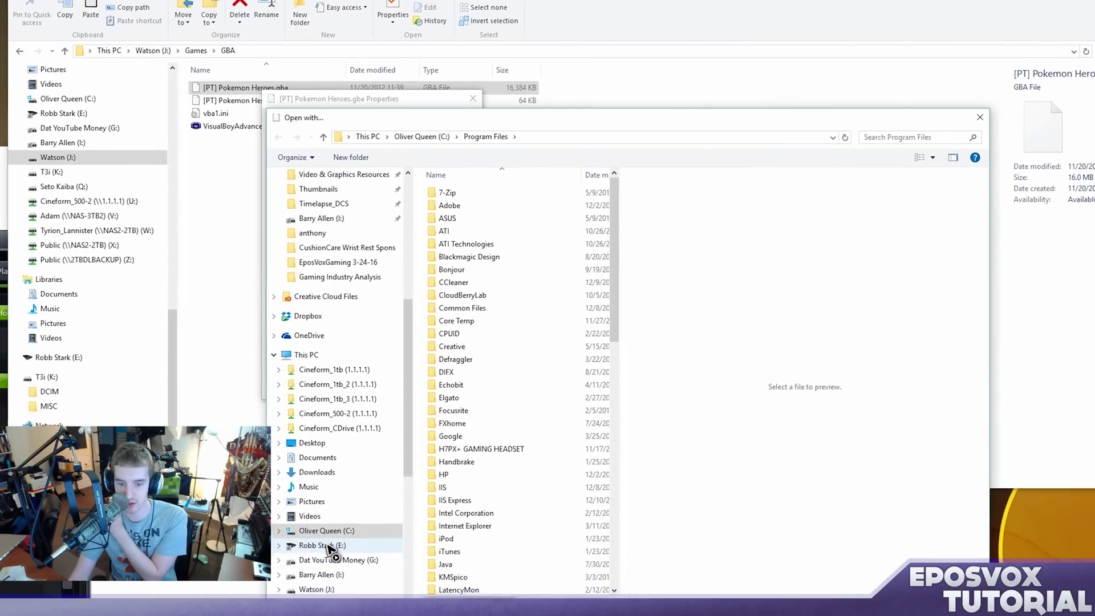
click(433, 615)
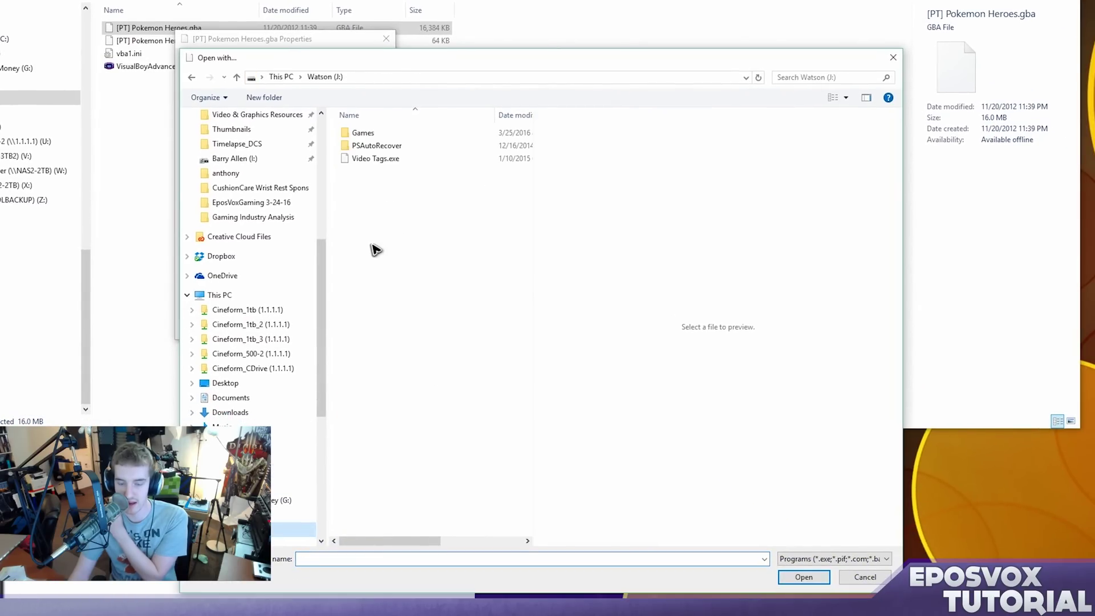
double_click(363, 135)
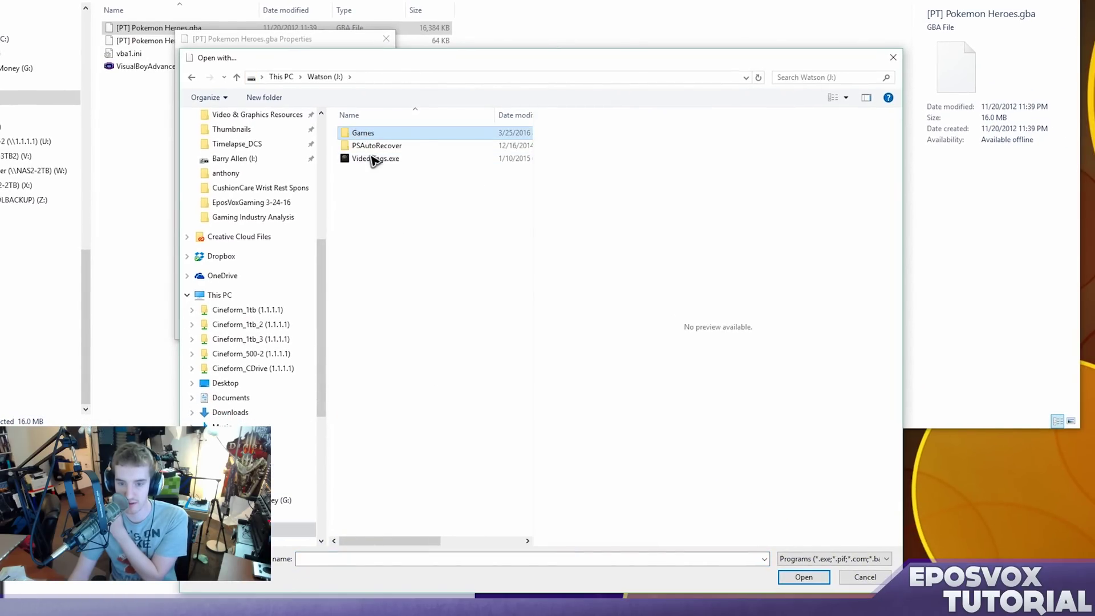
click(363, 161)
double_click(361, 161)
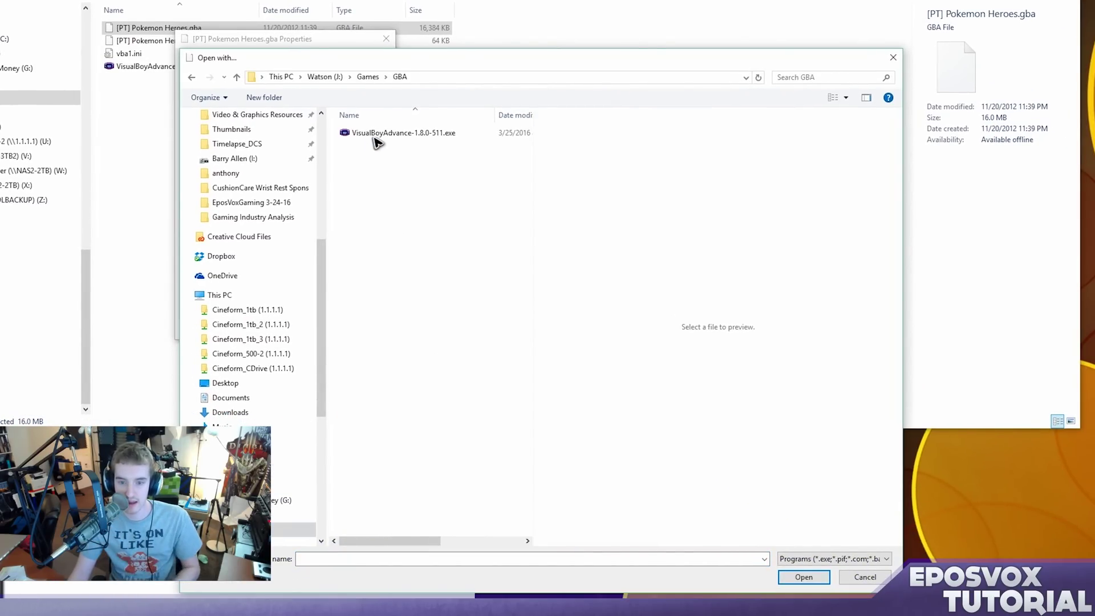
click(374, 137)
double_click(375, 137)
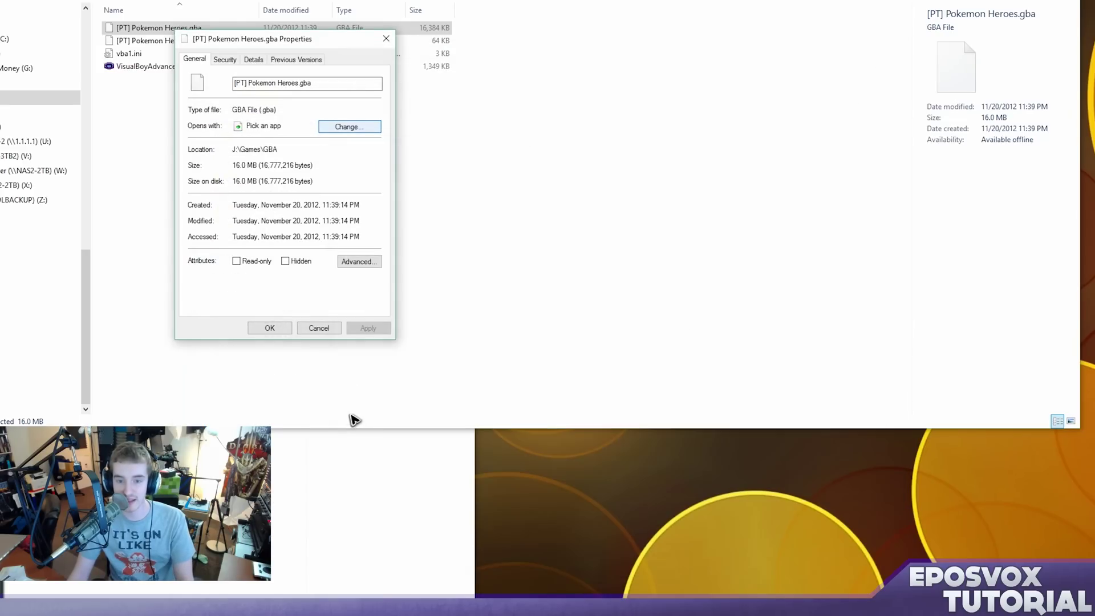
click(363, 329)
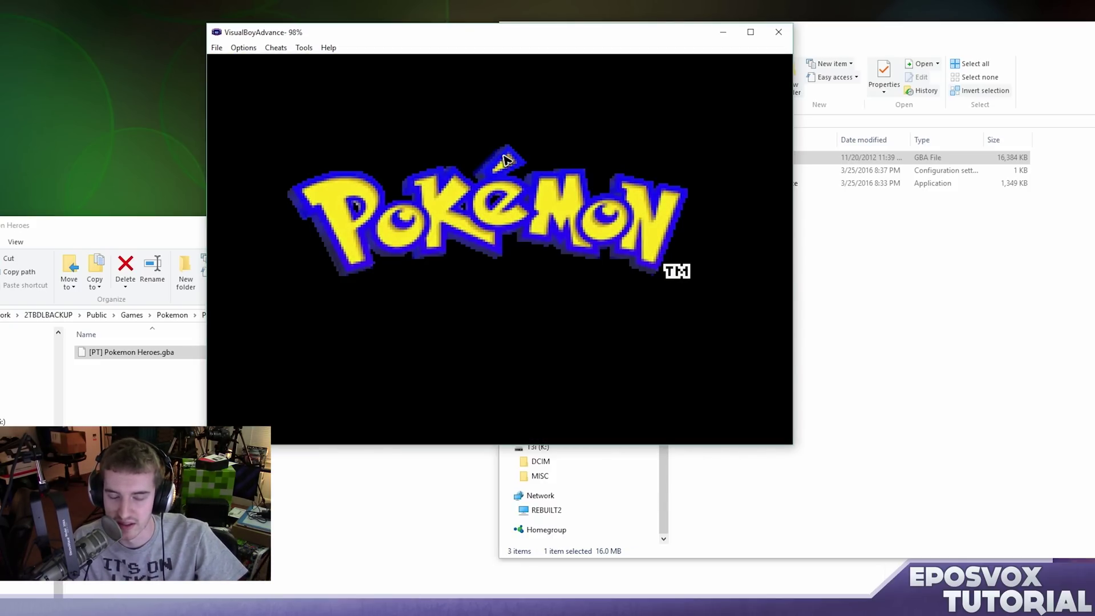
Step: Start the Pokemon Heroes game from its opening logo in the emulator
key(Return)
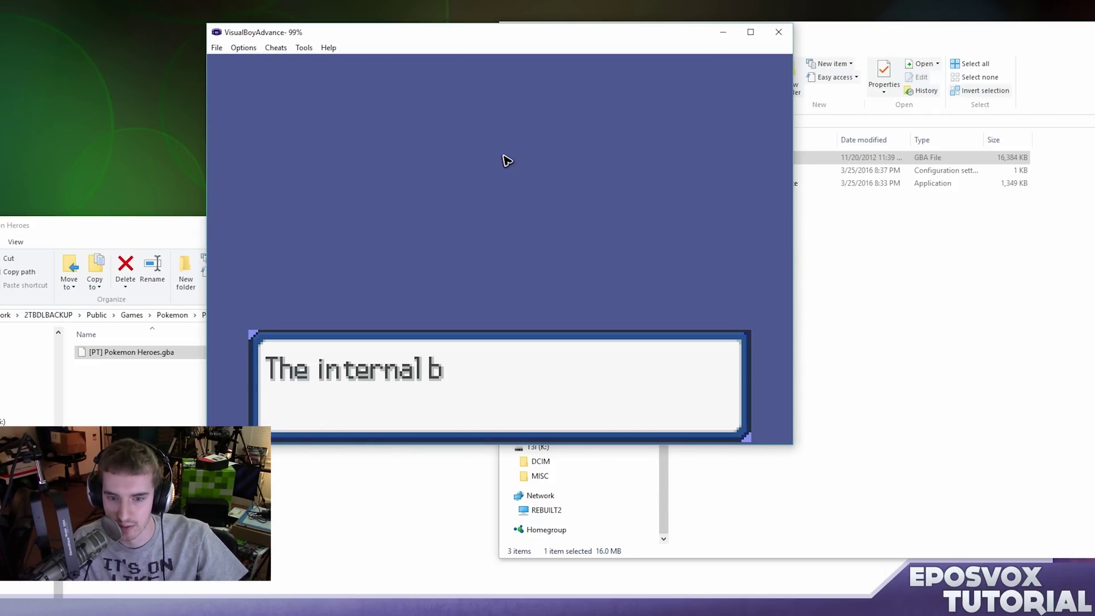